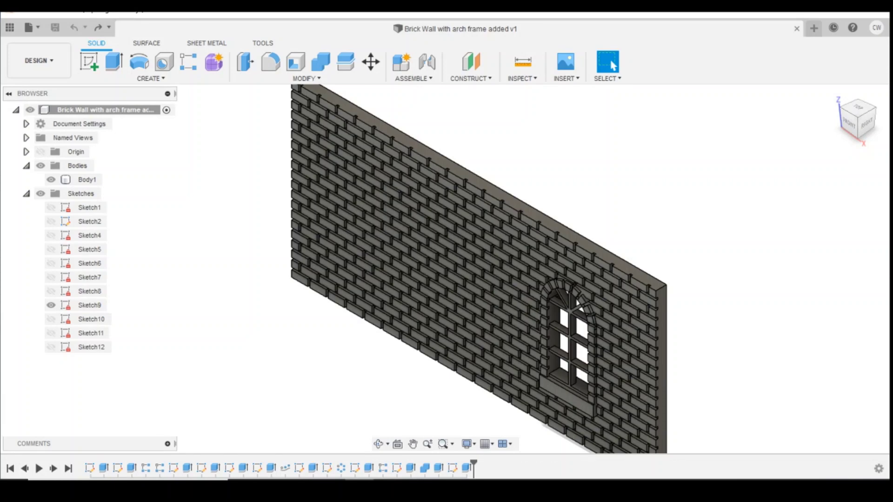
# Create a construction plane offset -6 mm from the narrow end face of the brick wall farthest from the window.
pyautogui.click(378, 185)
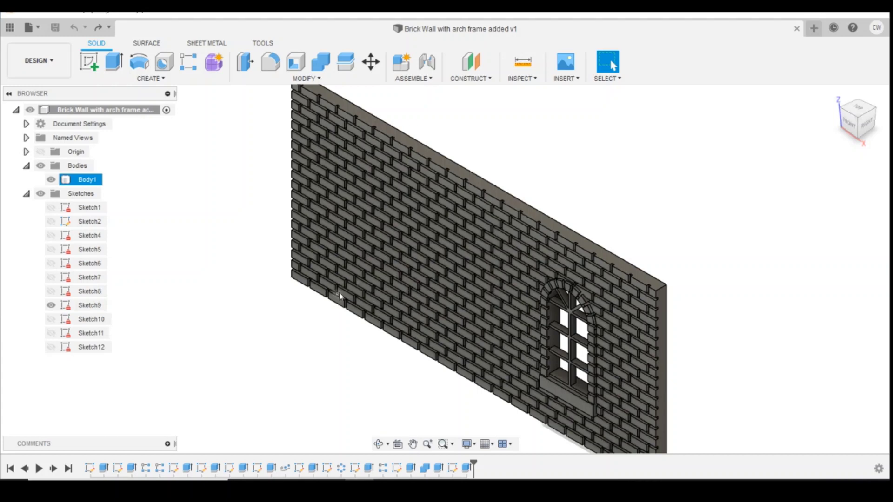
pyautogui.click(330, 335)
pyautogui.click(487, 79)
pyautogui.click(475, 91)
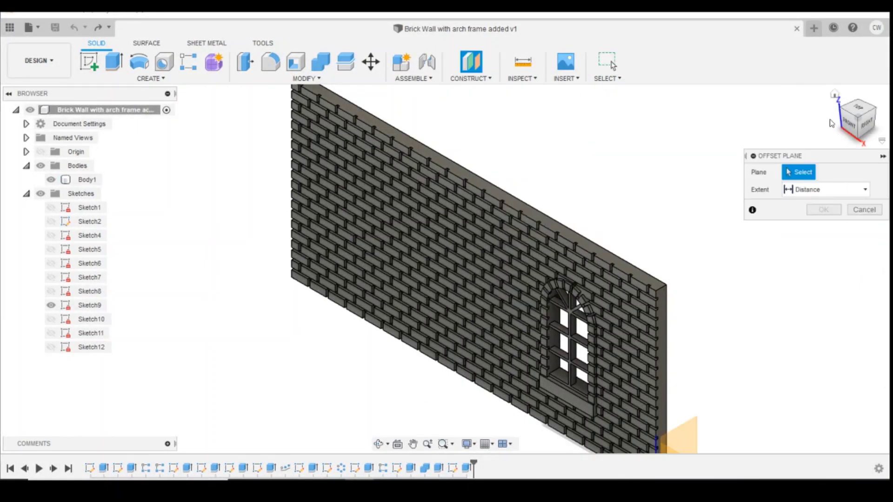
pyautogui.click(849, 124)
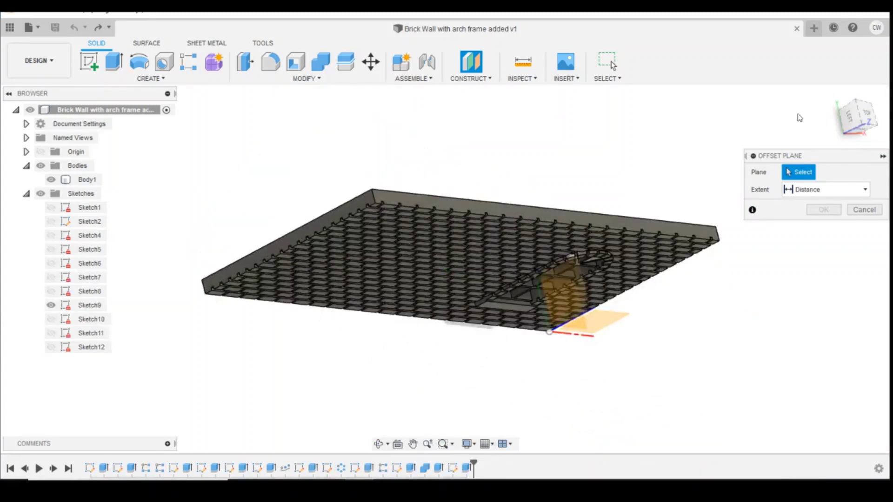
pyautogui.click(862, 124)
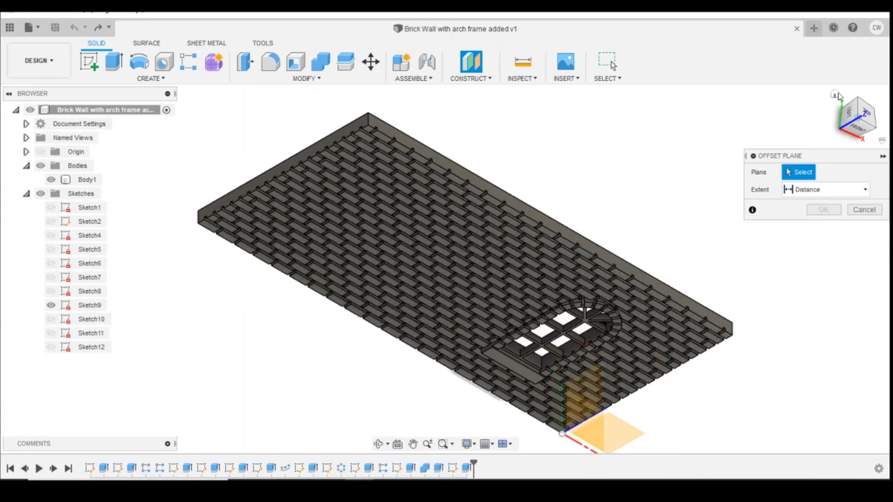
pyautogui.click(835, 95)
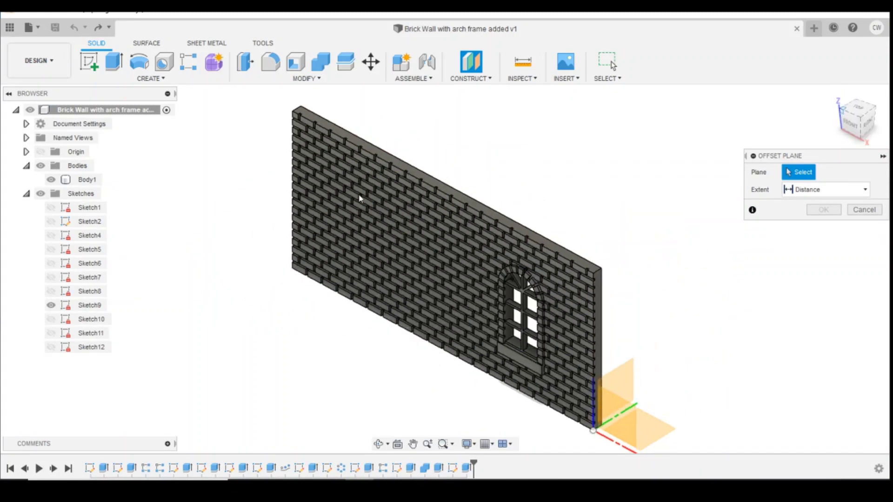
pyautogui.scroll(6, 307, 331)
pyautogui.click(305, 328)
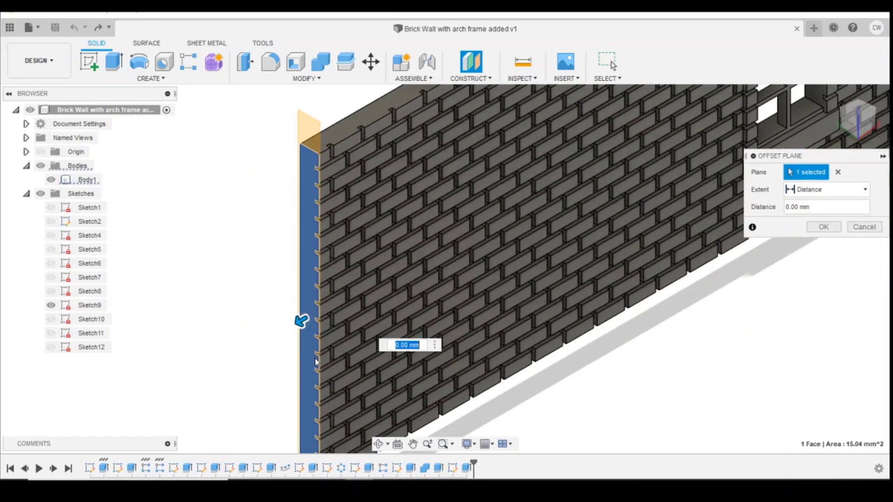
pyautogui.moveTo(303, 323); pyautogui.dragTo(426, 246)
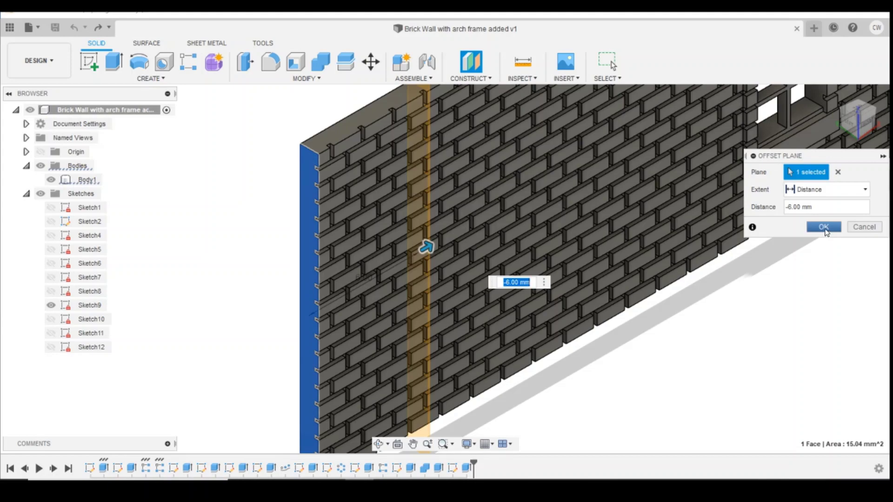
pyautogui.click(825, 229)
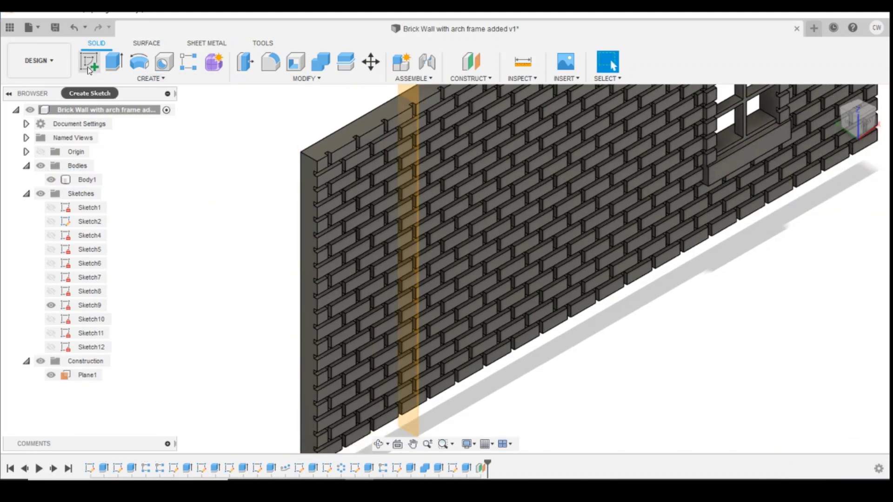
# Start a new sketch on the offset construction plane.
pyautogui.click(89, 62)
pyautogui.click(404, 177)
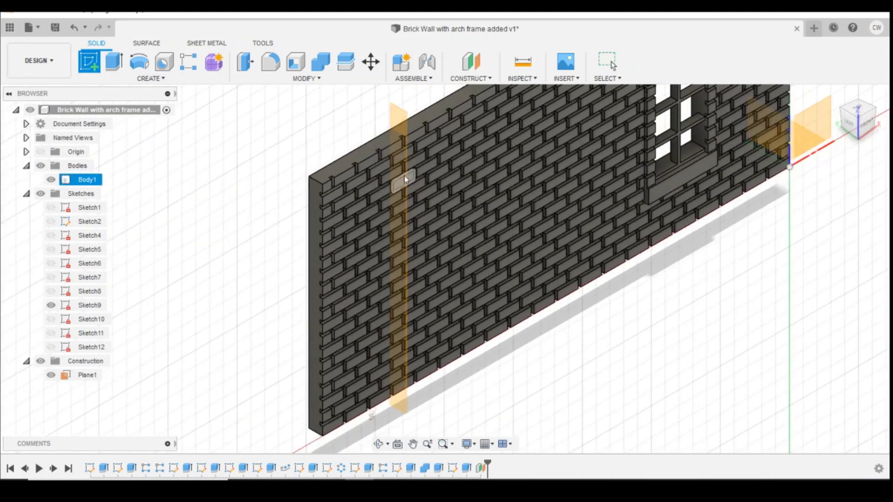
pyautogui.click(400, 122)
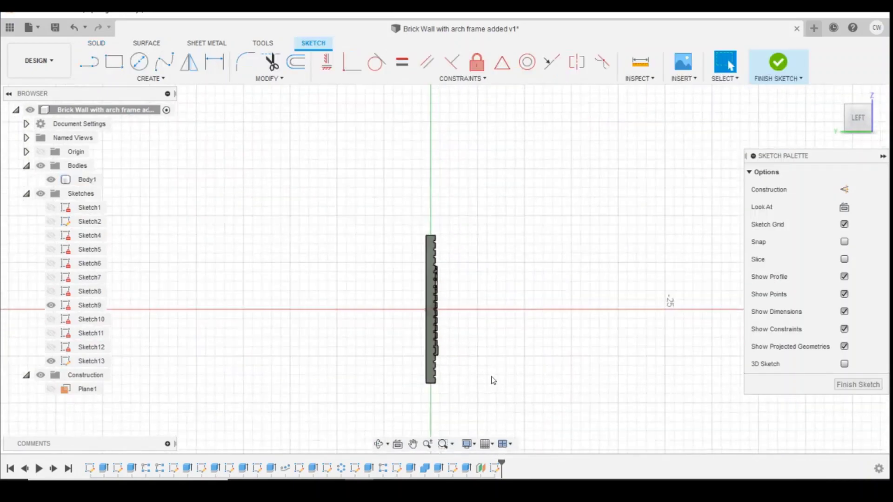
# Sketch a vertical line about 14.5 mm long beside the wall's brick face, continued by an outward-angled segment about 1.2 mm long at its lower end.
pyautogui.click(102, 78)
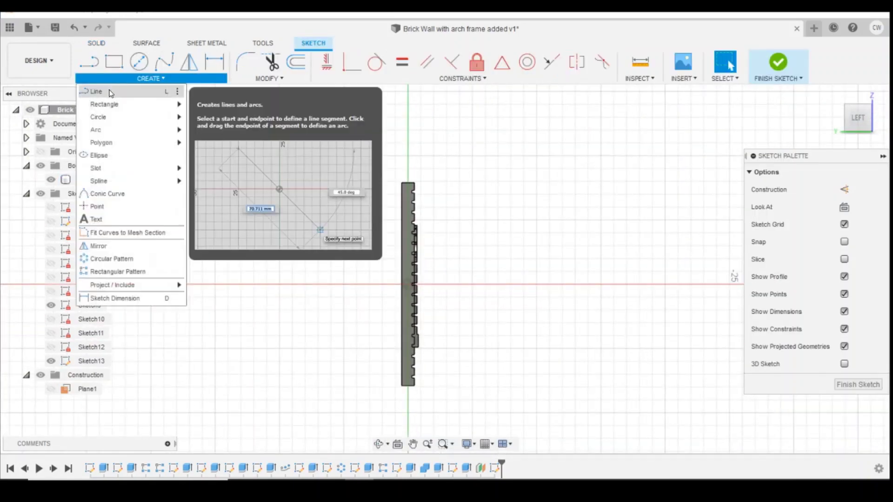
pyautogui.click(97, 91)
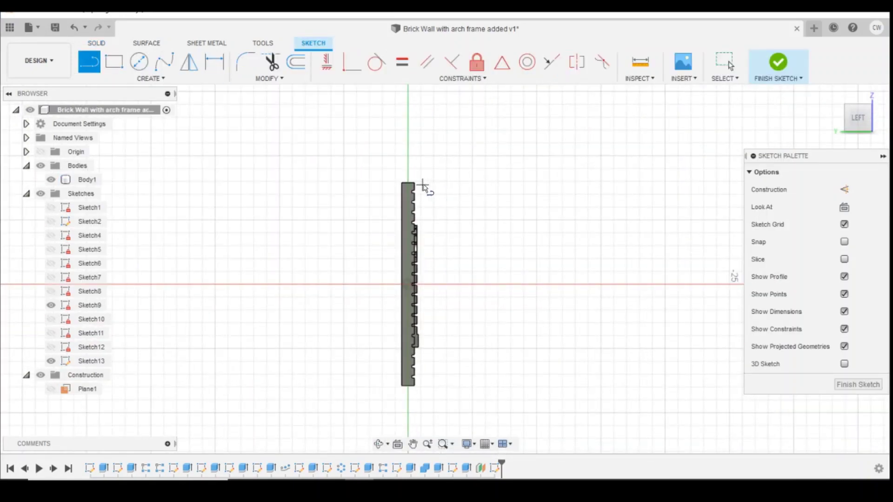
pyautogui.click(423, 182)
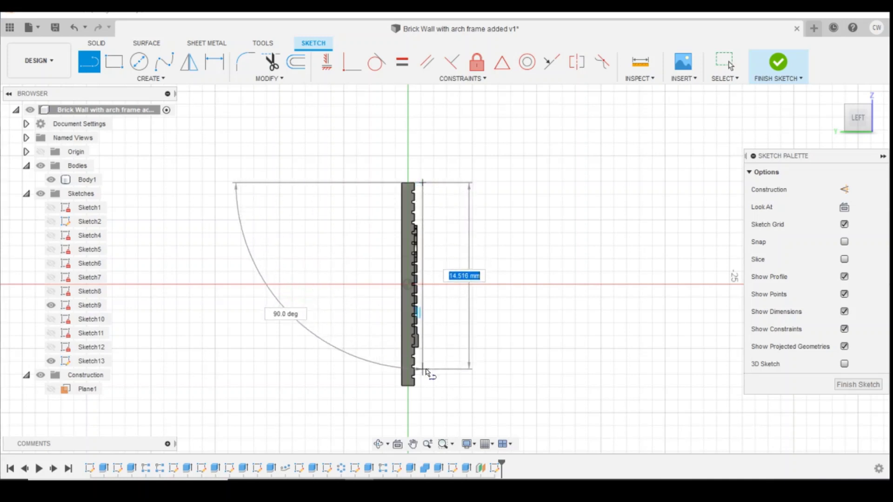
pyautogui.click(423, 368)
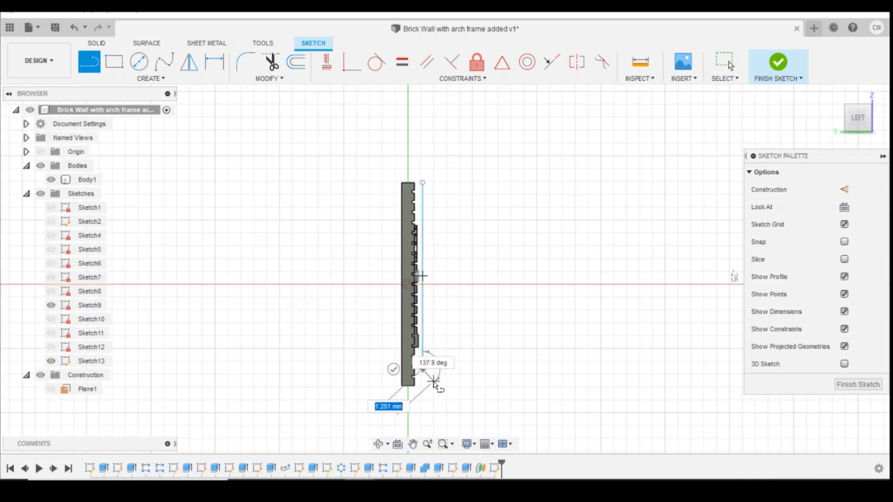
pyautogui.click(433, 379)
pyautogui.scroll(1, 451, 374)
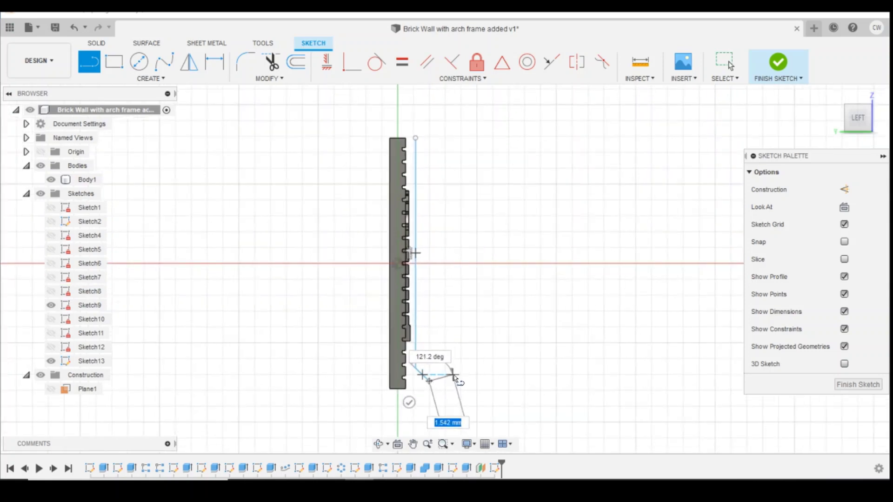
pyautogui.press('Escape')
pyautogui.scroll(2, 444, 384)
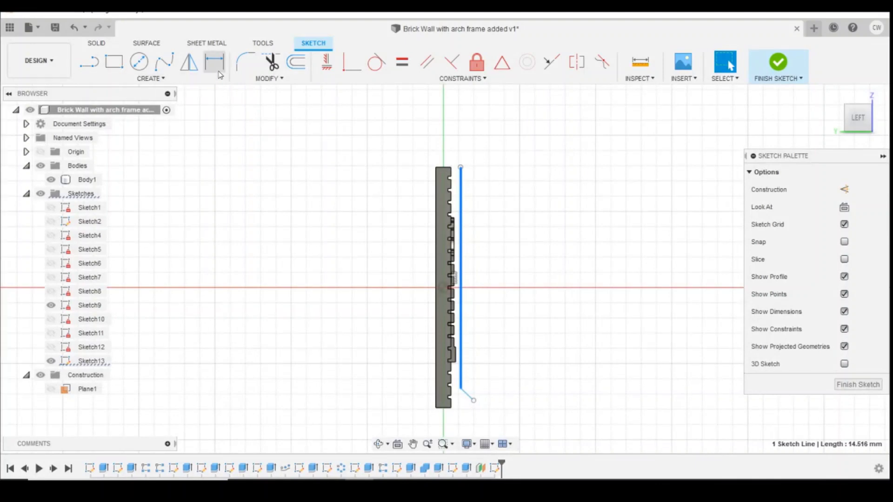
# Dimension the horizontal distance between the vertical line's lower end and the brick face as 0.2 mm.
pyautogui.click(218, 70)
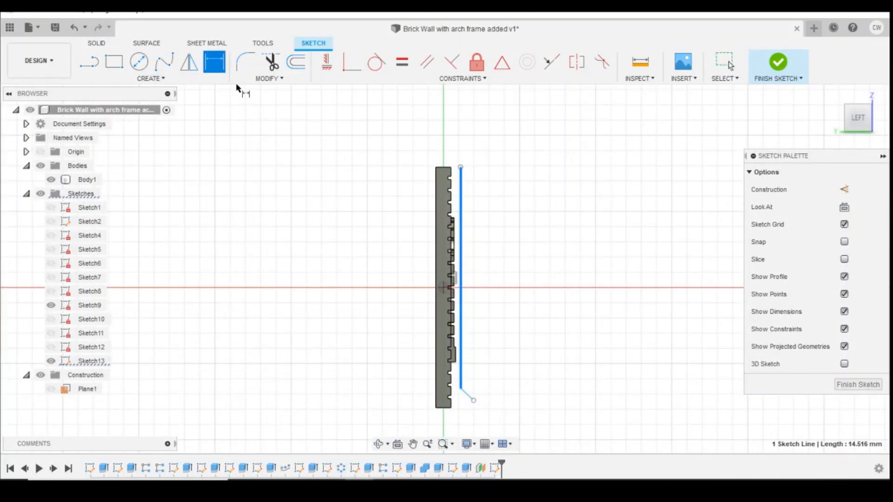
pyautogui.scroll(3, 470, 397)
pyautogui.press('Escape')
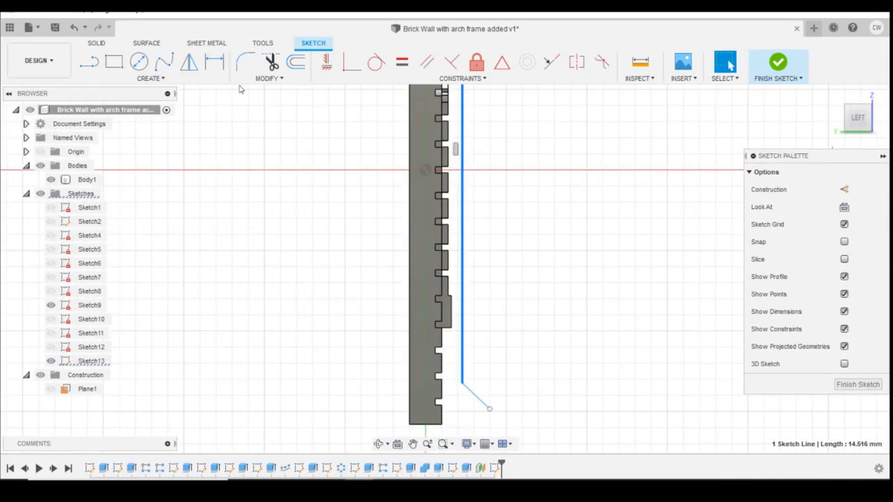
pyautogui.click(215, 61)
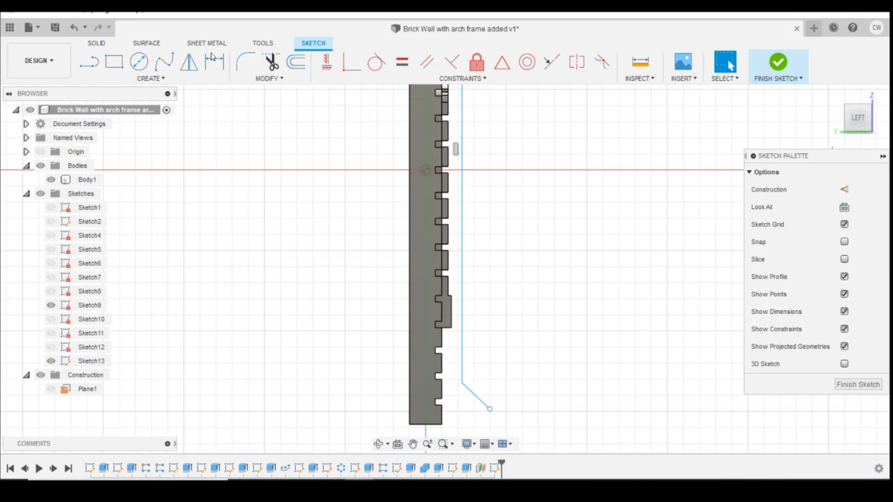
pyautogui.click(460, 384)
pyautogui.click(442, 379)
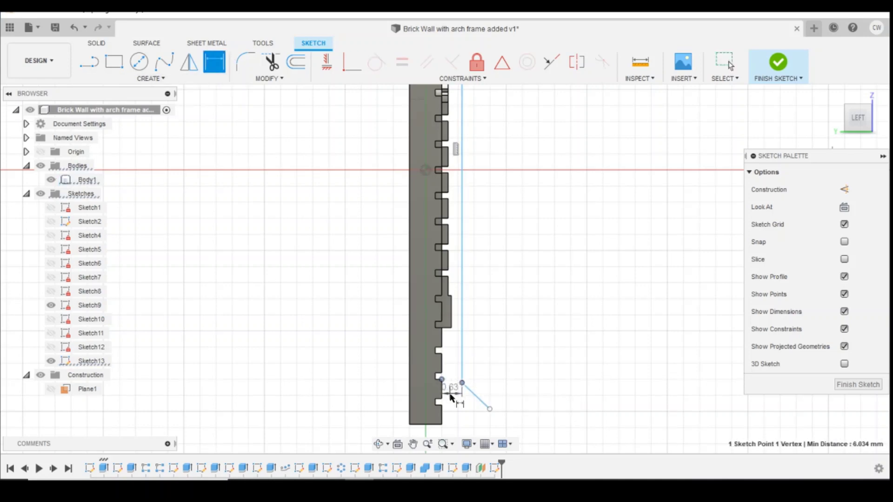
pyautogui.click(453, 398)
pyautogui.write('0.2')
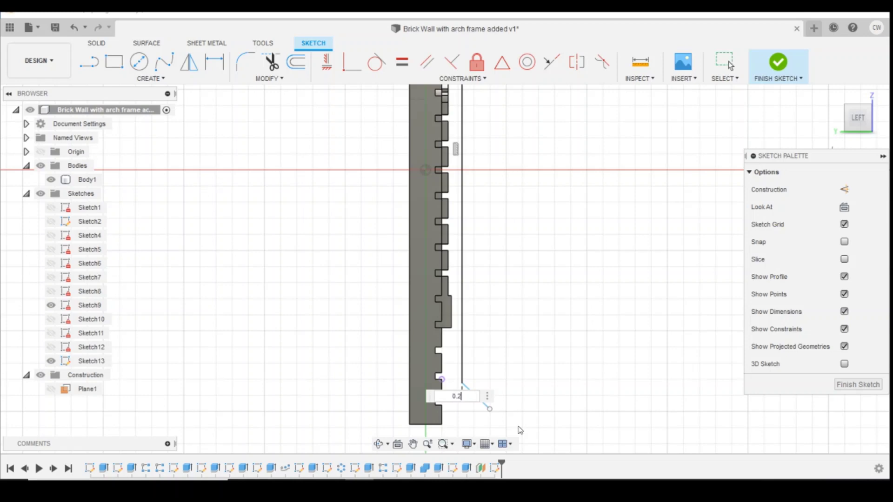
pyautogui.press('Return')
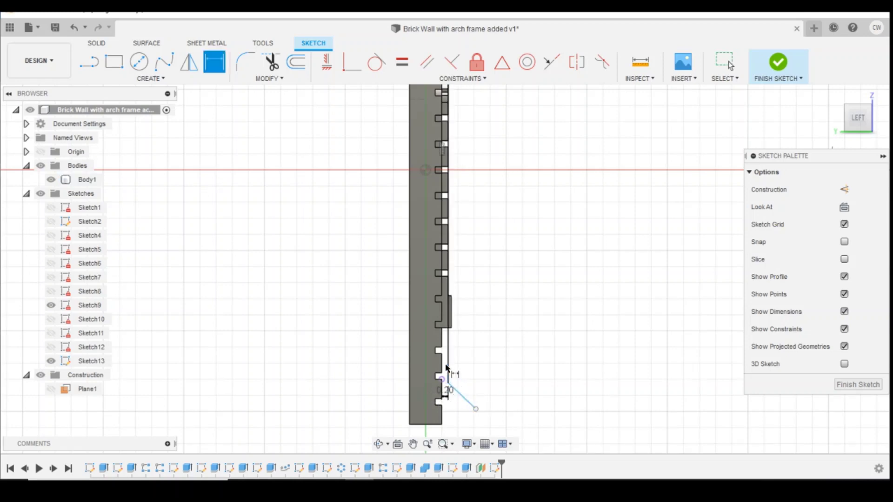
# Dimension the angle between the vertical line and the angled segment as 133 degrees.
pyautogui.click(448, 370)
pyautogui.click(463, 393)
pyautogui.click(460, 382)
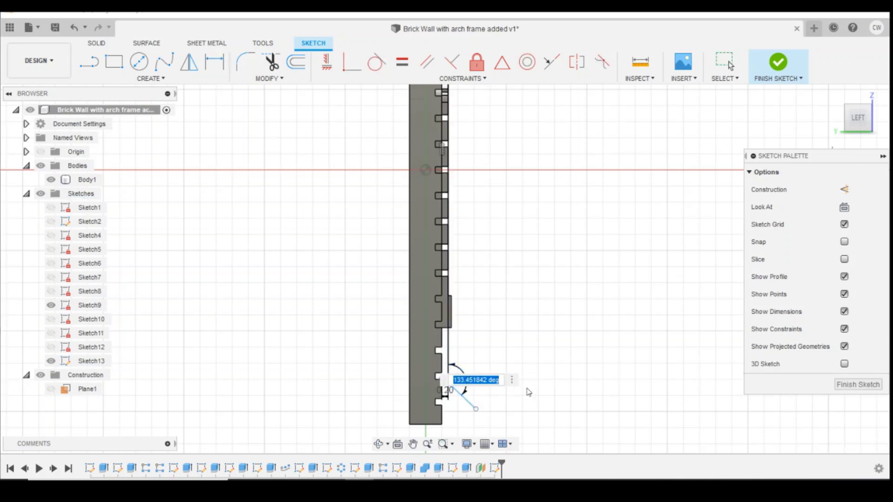
pyautogui.write('1')
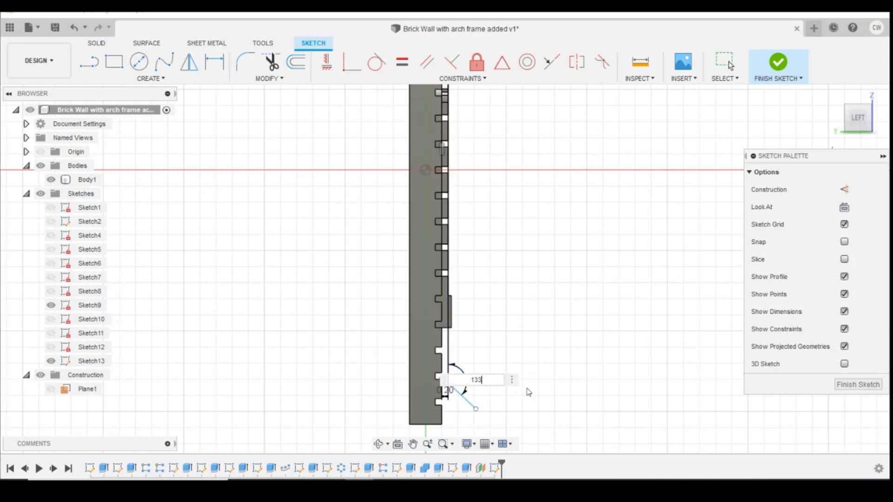
pyautogui.write('33')
pyautogui.press('Return')
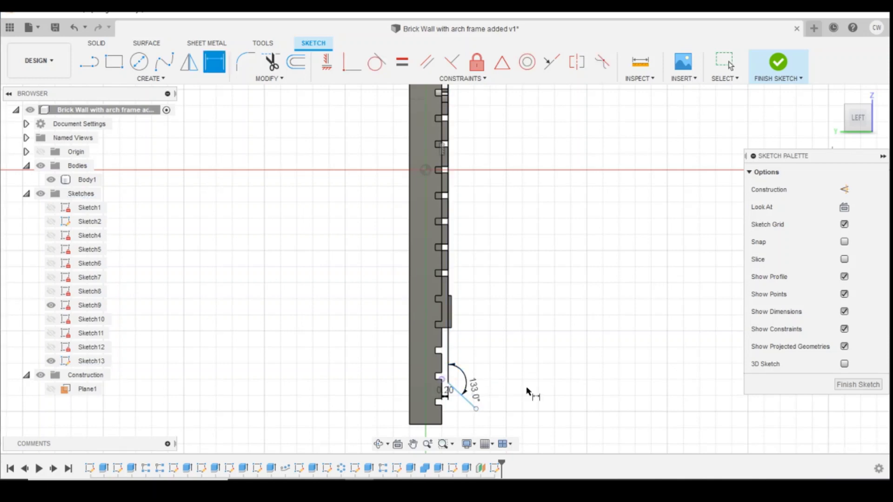
# Dimension the length of the angled segment as 1.1 mm.
pyautogui.click(470, 399)
pyautogui.click(457, 402)
pyautogui.scroll(-4, 521, 342)
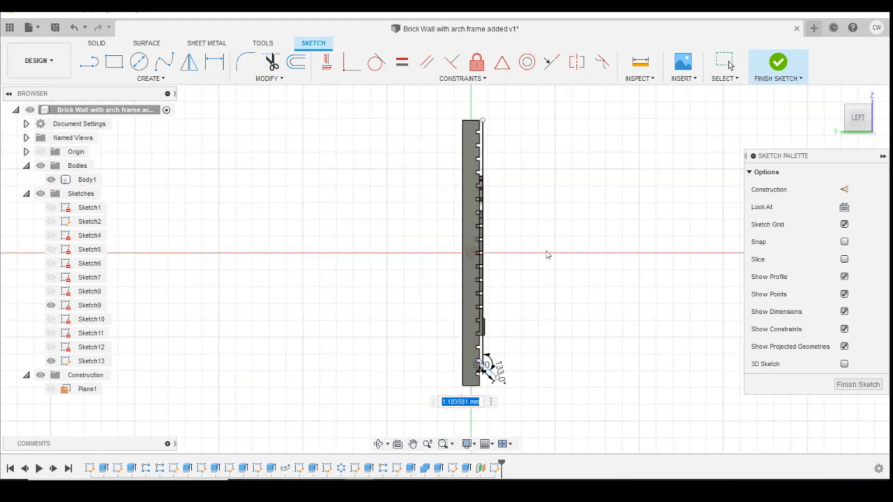
pyautogui.scroll(3, 505, 276)
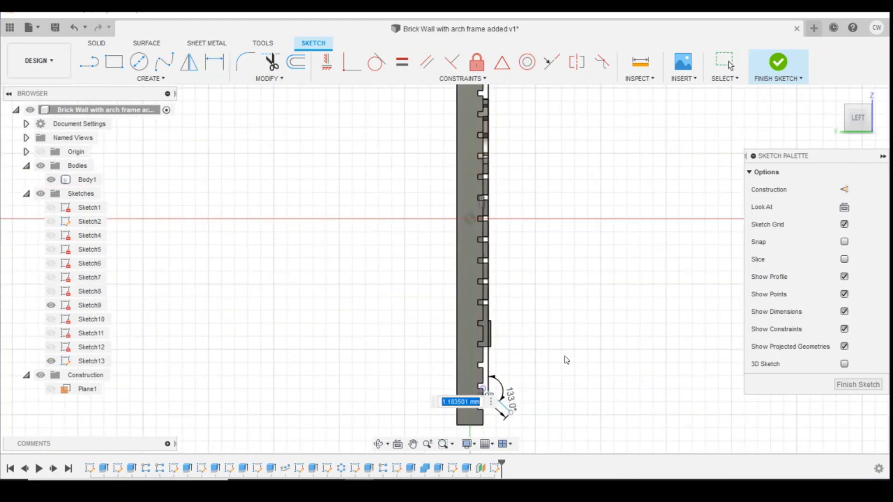
pyautogui.write('1.1')
pyautogui.press('Return')
# Constrain the vertical line's upper endpoint to be level with the wall's top front corner using a Horizontal/Vertical constraint.
pyautogui.scroll(-2, 588, 209)
pyautogui.scroll(1, 574, 102)
pyautogui.scroll(-1, 598, 271)
pyautogui.scroll(-2, 597, 269)
pyautogui.scroll(3, 616, 183)
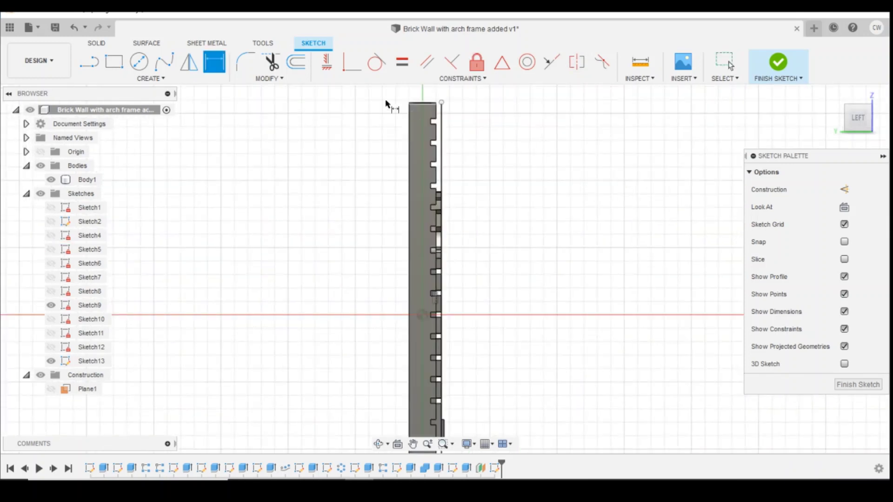
pyautogui.click(329, 63)
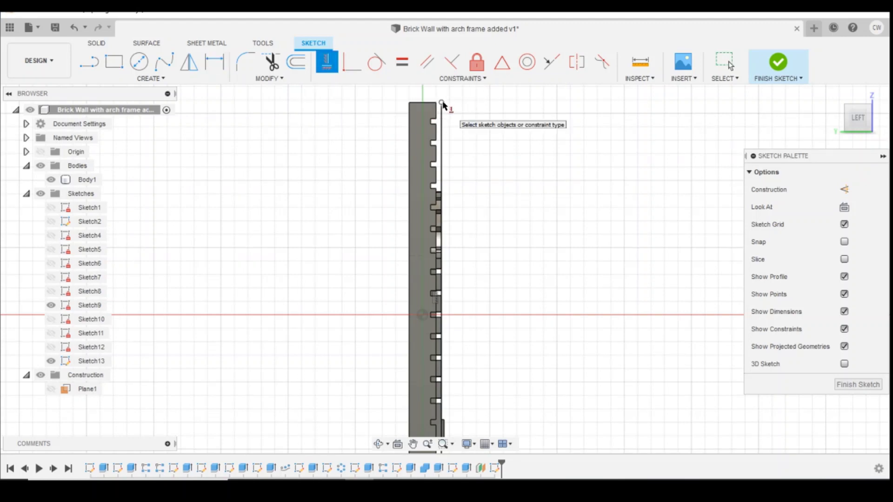
pyautogui.scroll(3, 449, 116)
pyautogui.scroll(1, 439, 157)
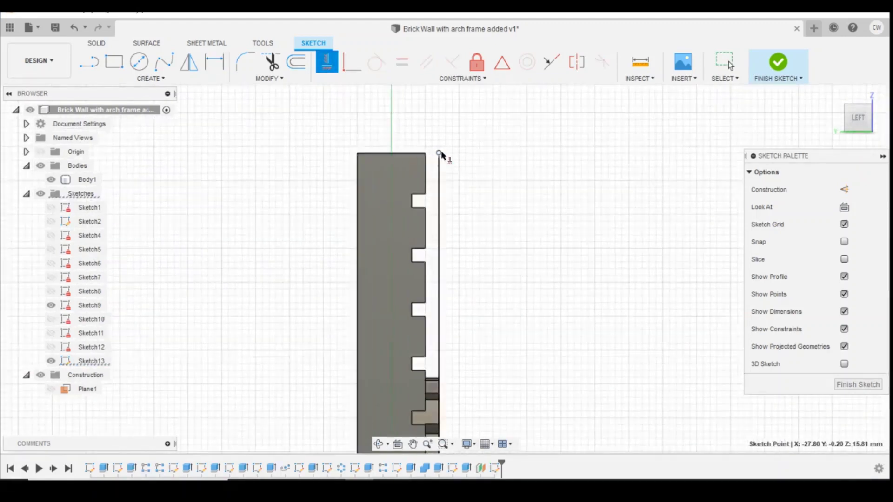
pyautogui.click(434, 155)
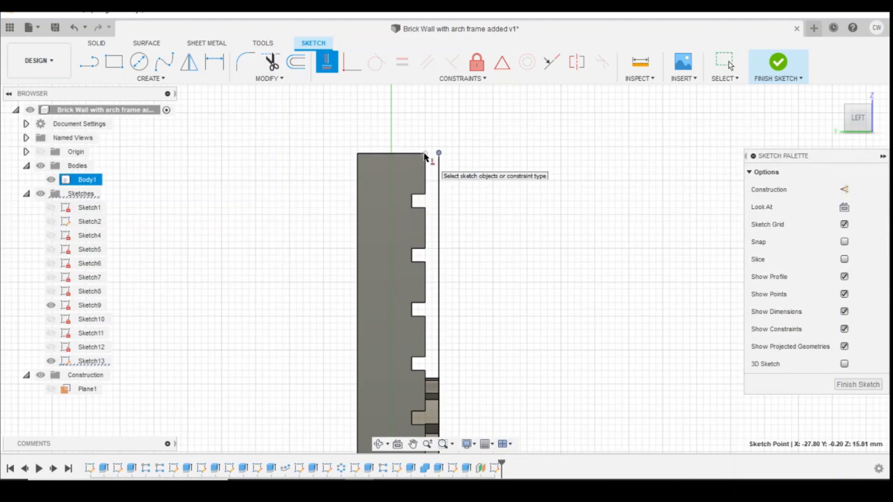
pyautogui.click(424, 155)
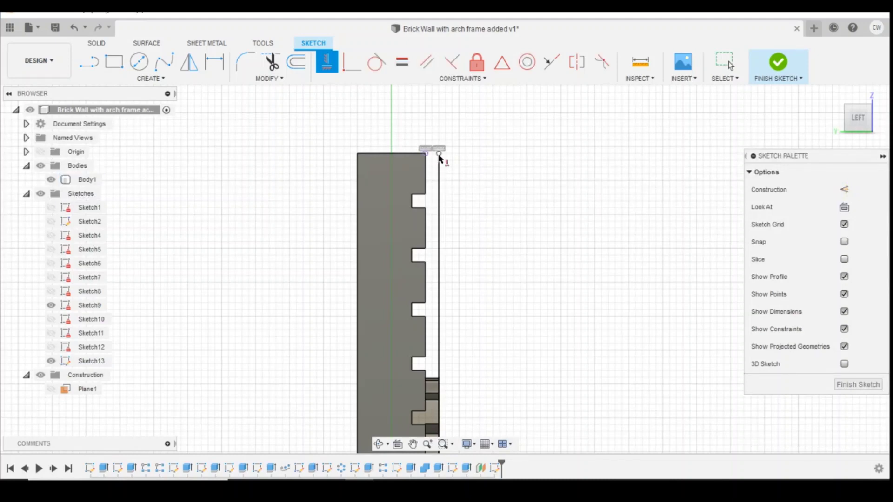
# Dimension the vertical distance between the path's bend point and the wall's bottom front corner as 1.1 mm.
pyautogui.scroll(-5, 447, 163)
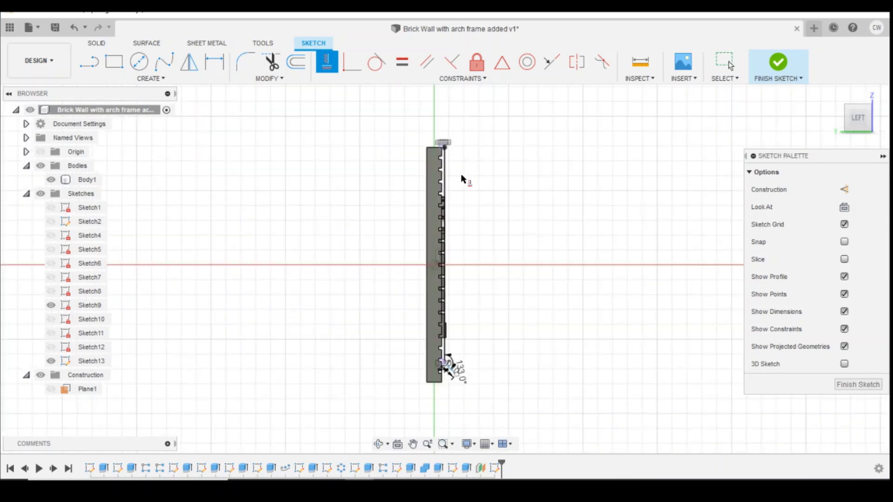
pyautogui.scroll(5, 451, 351)
pyautogui.scroll(1, 437, 341)
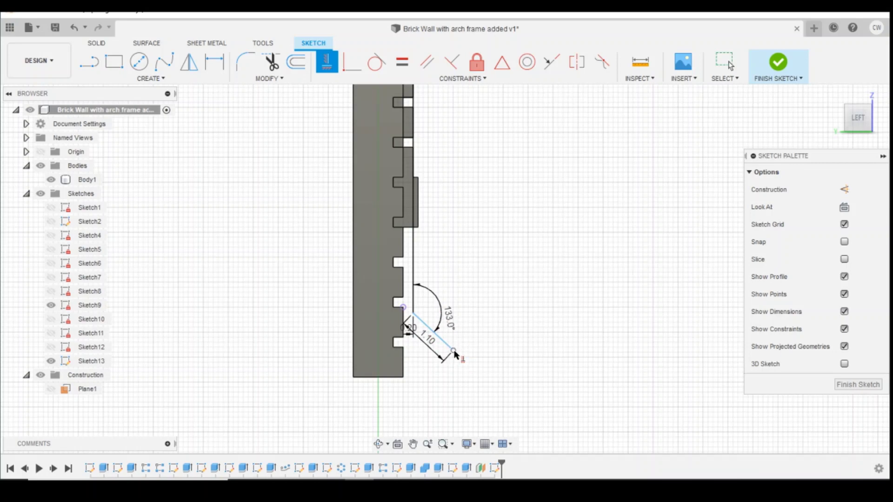
pyautogui.click(424, 322)
pyautogui.press('d')
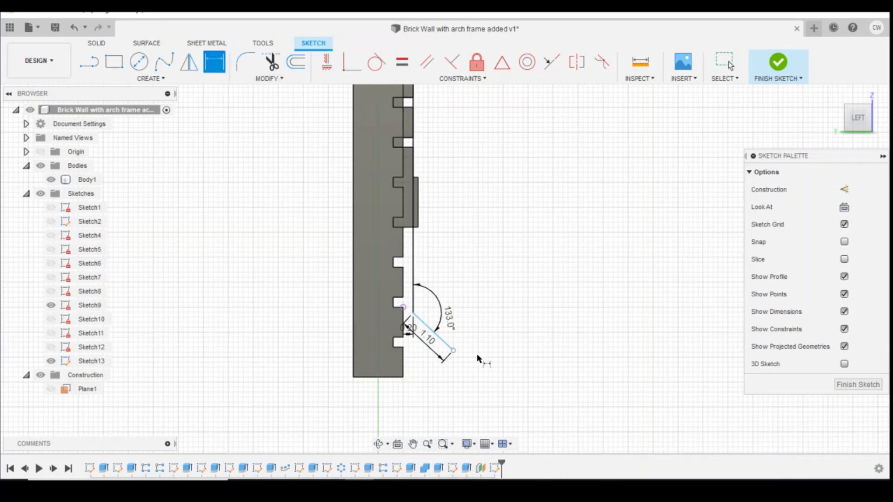
pyautogui.click(413, 313)
pyautogui.click(403, 376)
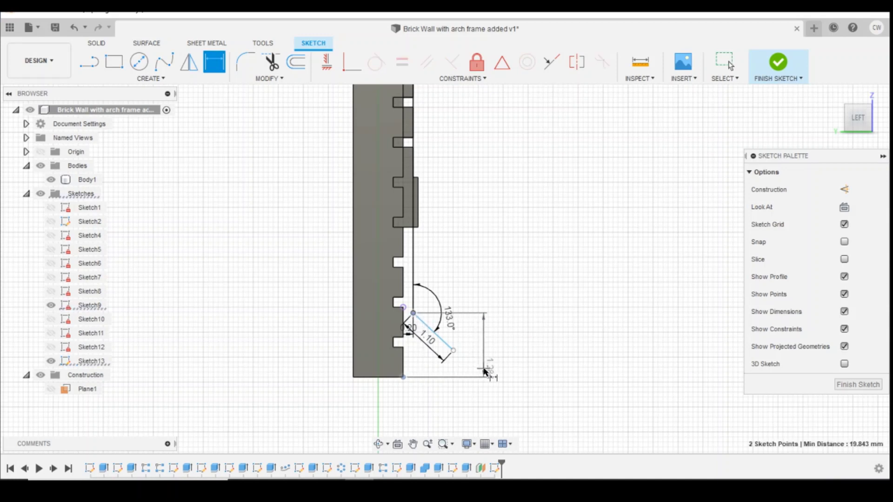
pyautogui.click(486, 369)
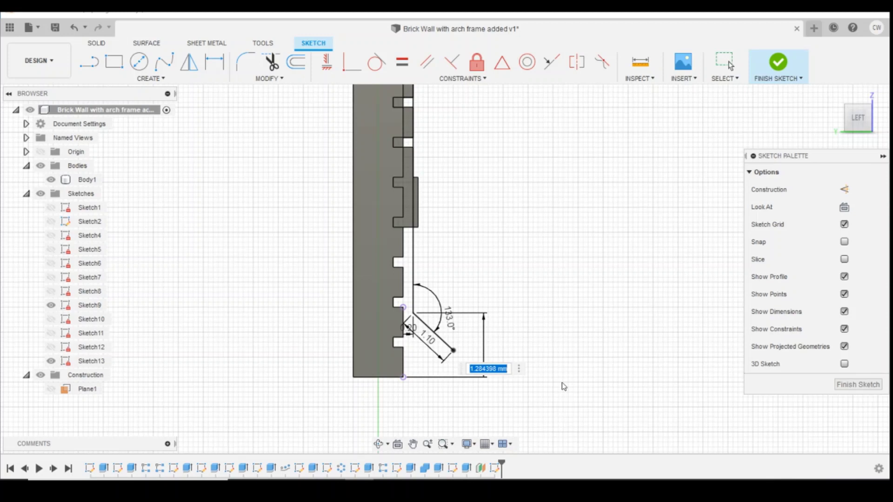
pyautogui.write('1.1')
pyautogui.press('Return')
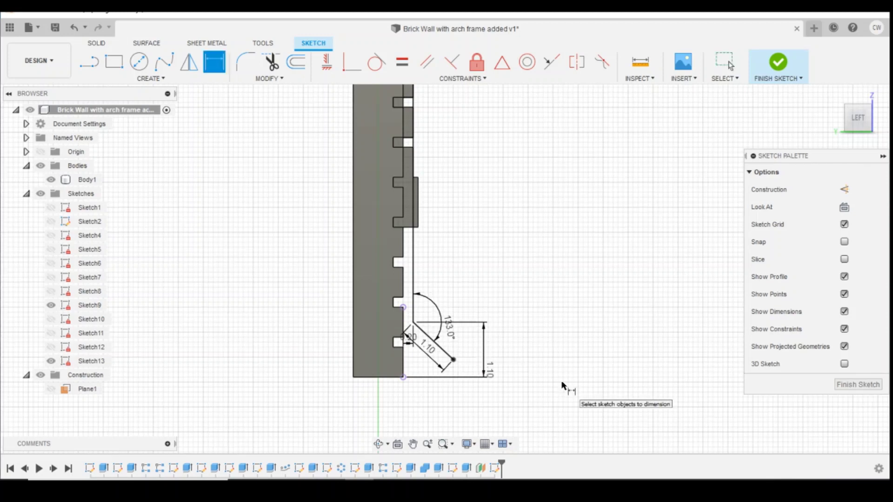
# Check the dimensioned path from the wall's top to its base and finish the sketch.
pyautogui.scroll(-6, 648, 250)
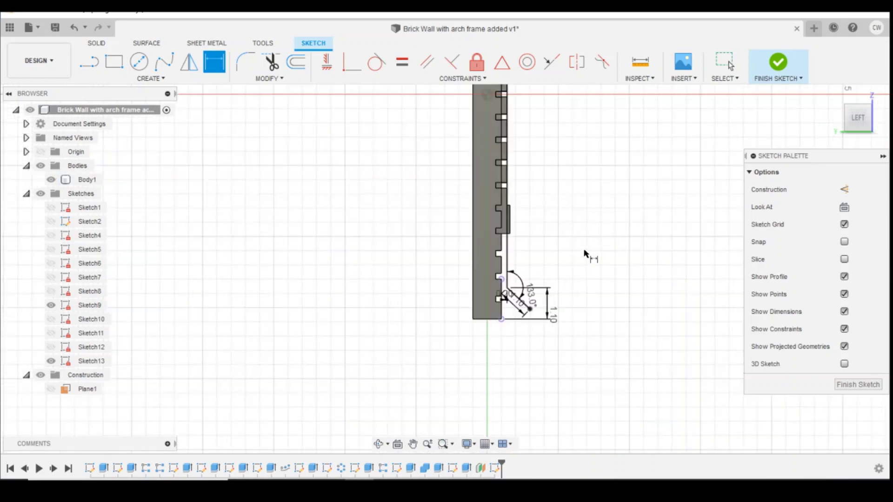
pyautogui.scroll(8, 510, 172)
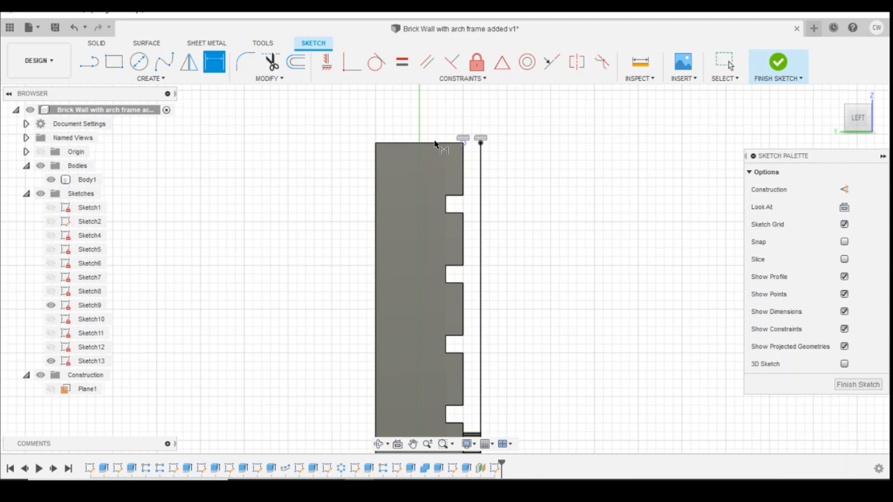
pyautogui.scroll(-5, 434, 259)
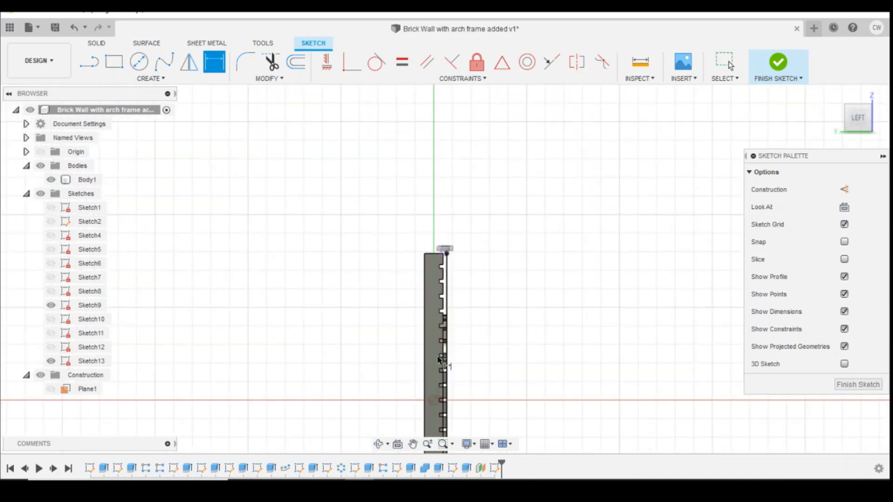
pyautogui.scroll(-4, 453, 337)
pyautogui.scroll(6, 476, 379)
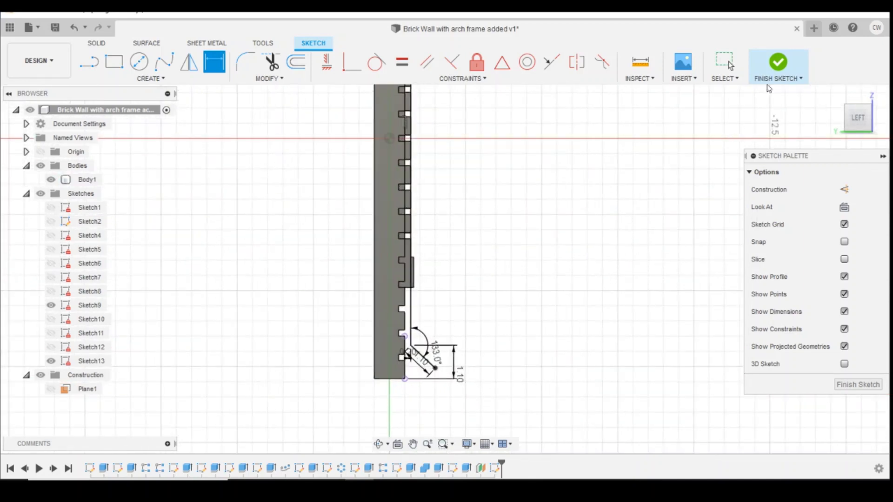
pyautogui.click(778, 68)
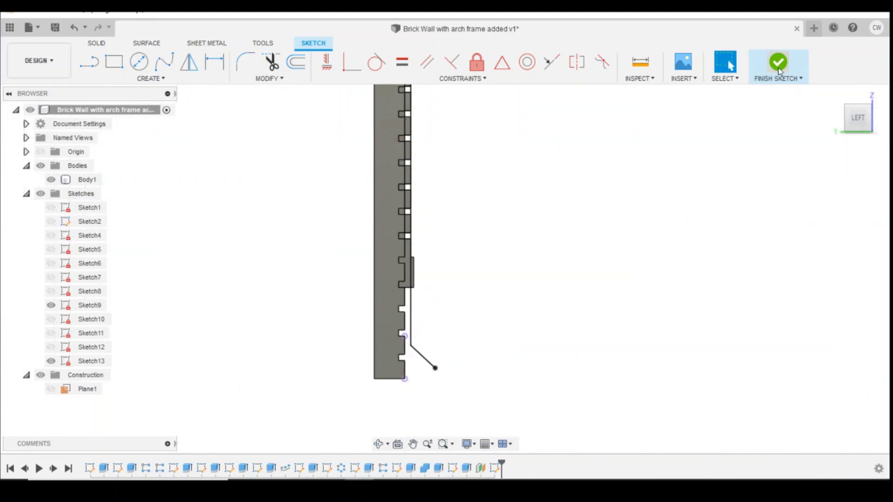
# Create a solid circular pipe along the sketched path with a 0.5 mm section size, joined to the wall.
pyautogui.click(855, 119)
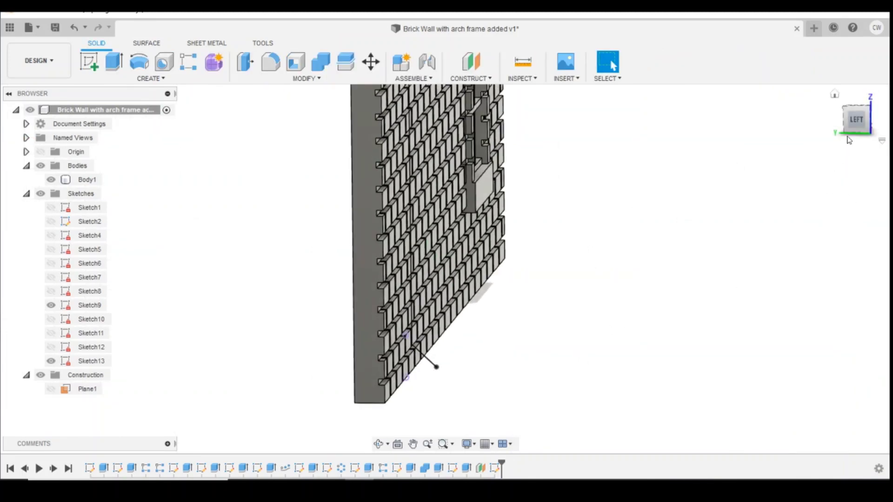
pyautogui.moveTo(850, 133); pyautogui.dragTo(863, 120)
pyautogui.click(166, 79)
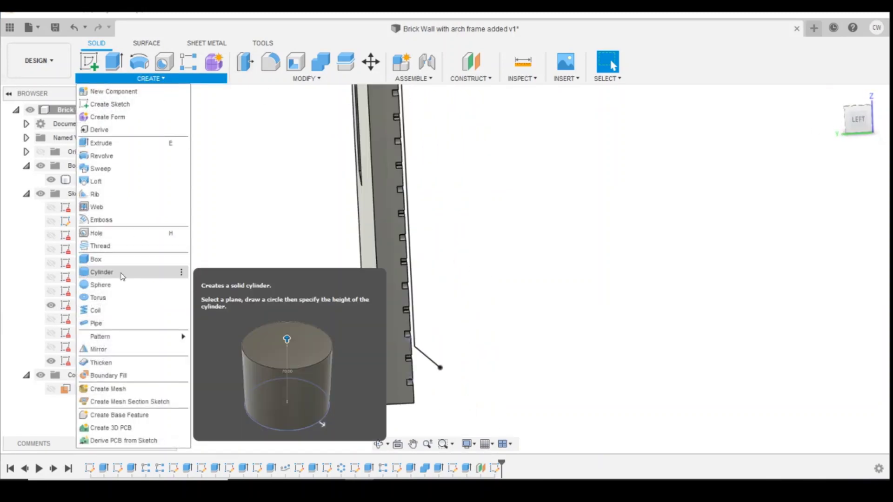
pyautogui.click(119, 324)
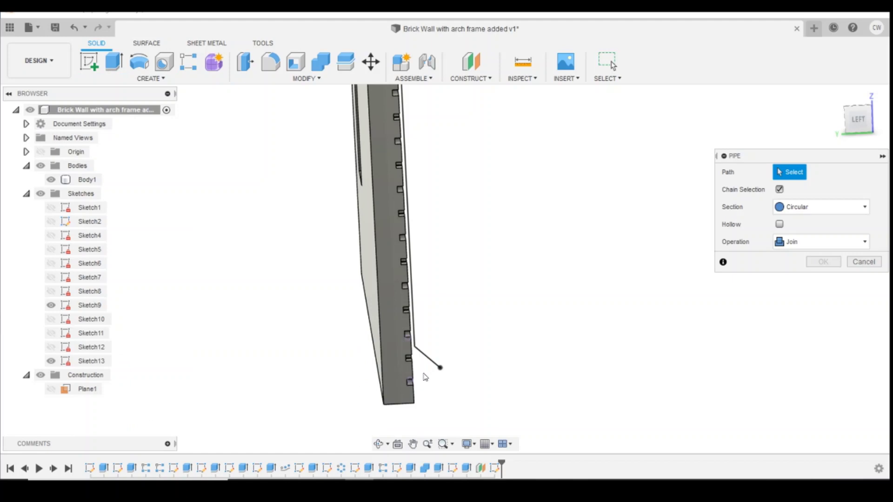
pyautogui.click(434, 365)
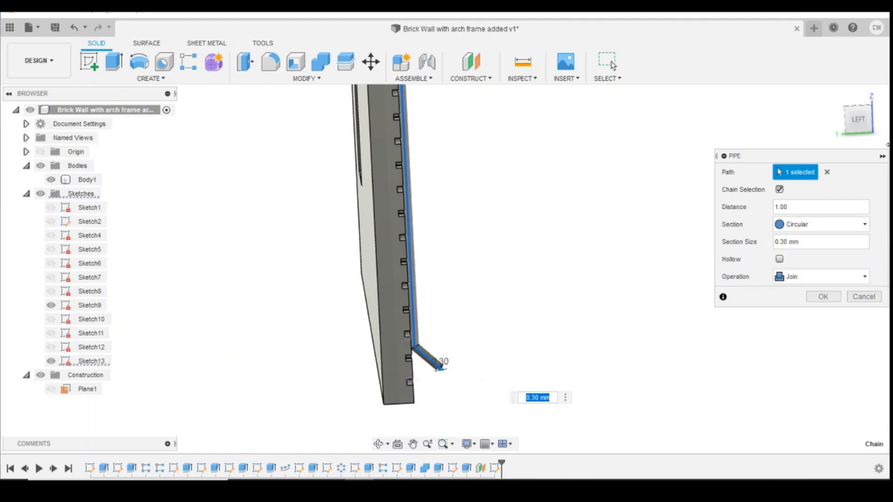
pyautogui.moveTo(860, 119); pyautogui.dragTo(850, 118)
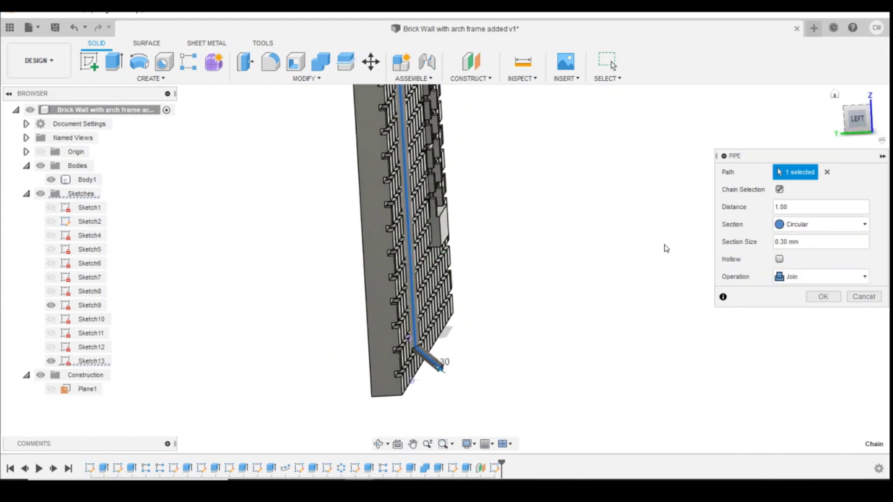
pyautogui.click(811, 242)
pyautogui.write('0.5')
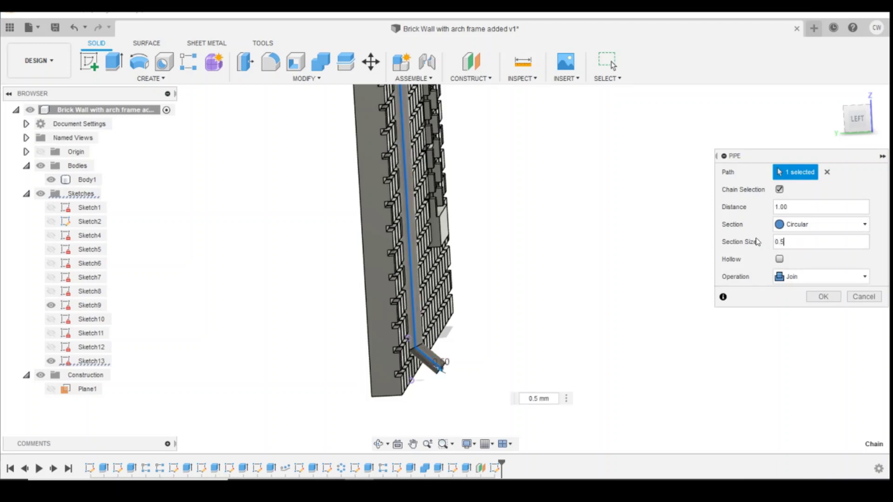
pyautogui.press('Return')
# Start a sketch on the circular end face of the pipe's angled outlet.
pyautogui.scroll(-3, 733, 243)
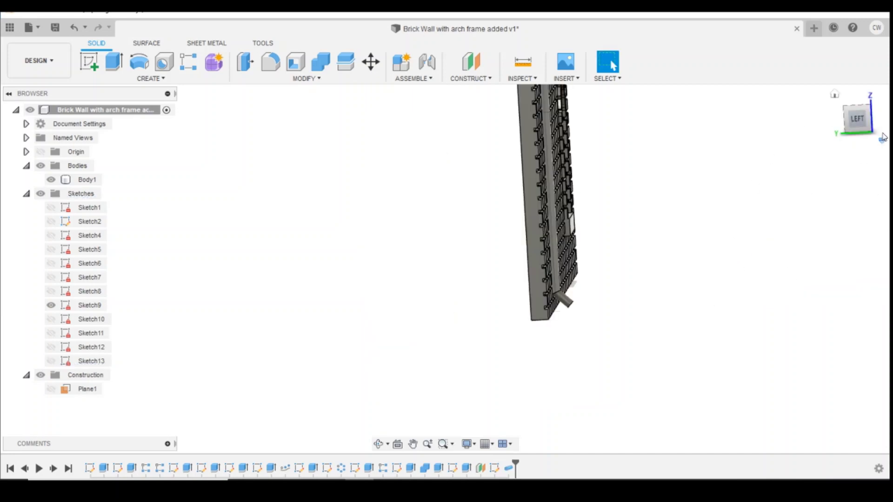
pyautogui.moveTo(852, 123); pyautogui.dragTo(833, 95)
pyautogui.scroll(-3, 537, 269)
pyautogui.scroll(6, 566, 309)
pyautogui.scroll(1, 514, 279)
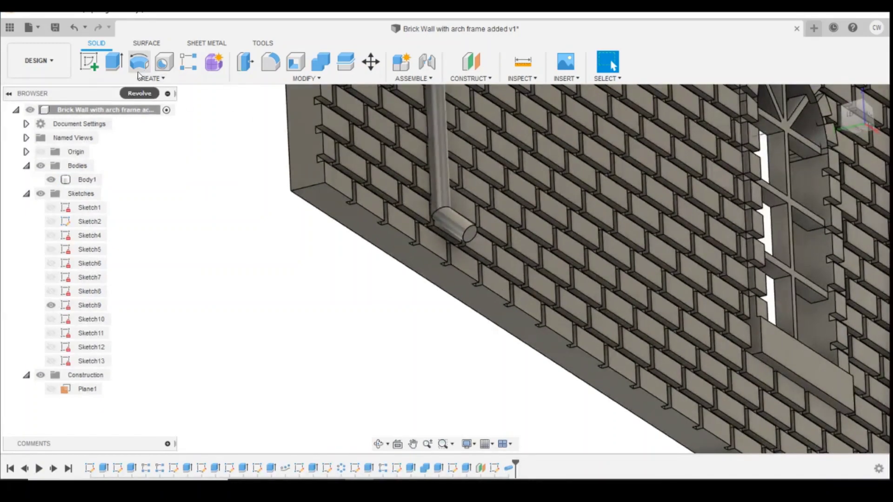
pyautogui.click(89, 62)
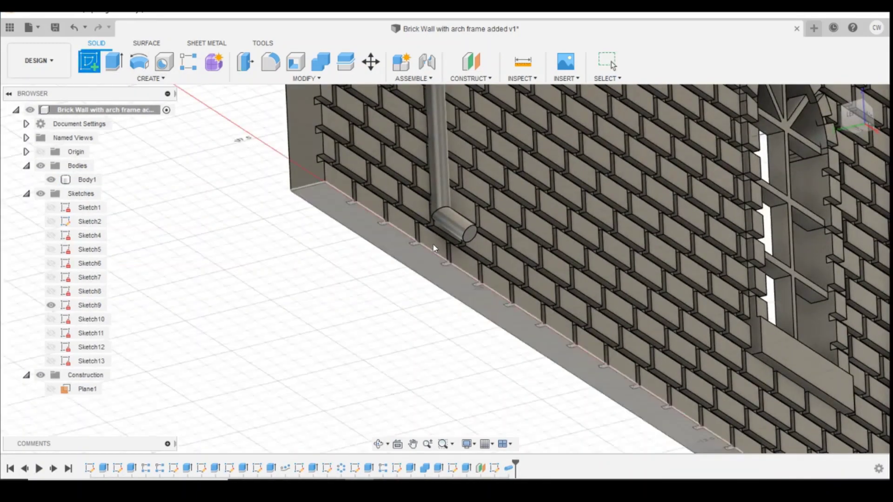
pyautogui.click(469, 235)
# Draw a 0.3 mm diameter circle centred on the pipe's end face using Center Diameter Circle.
pyautogui.press('c')
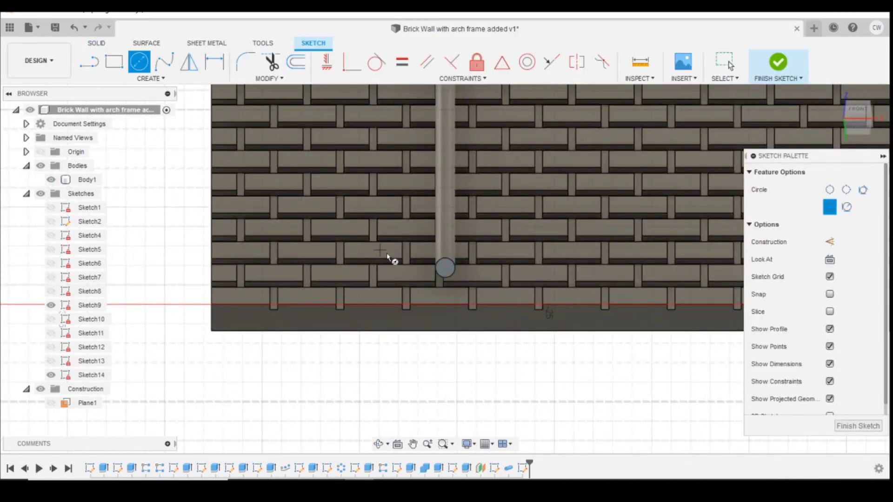
pyautogui.click(150, 78)
pyautogui.moveTo(170, 117)
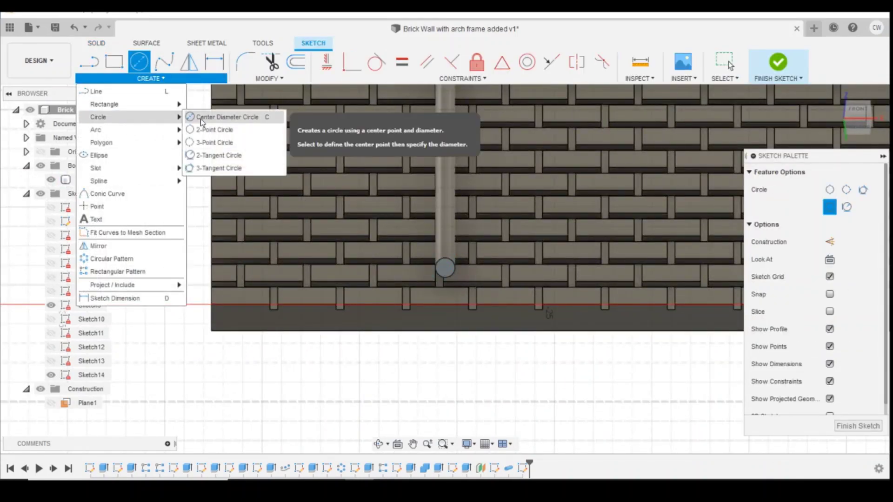
pyautogui.click(212, 118)
pyautogui.scroll(2, 447, 267)
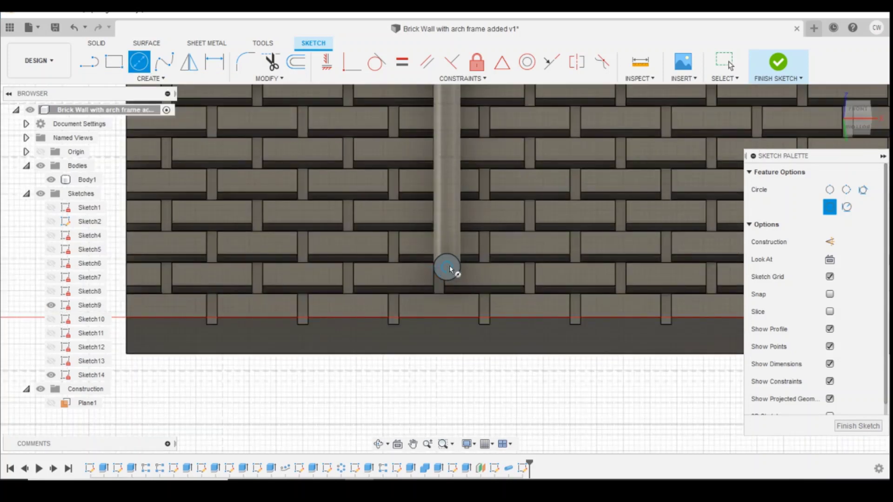
pyautogui.click(449, 269)
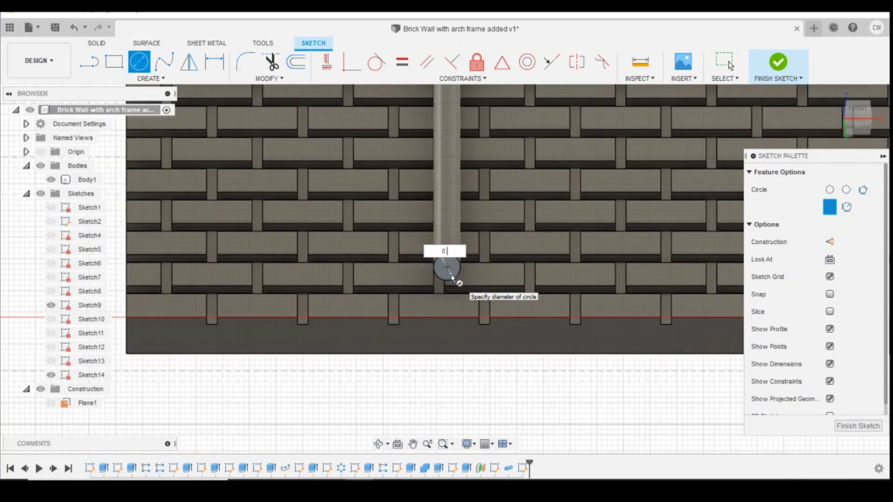
pyautogui.write('0.3')
pyautogui.press('Tab')
pyautogui.press('Return')
pyautogui.press('Escape')
# Extrude the inner circle -0.90 mm as a cut to hollow out the pipe's angled outlet.
pyautogui.scroll(4, 442, 260)
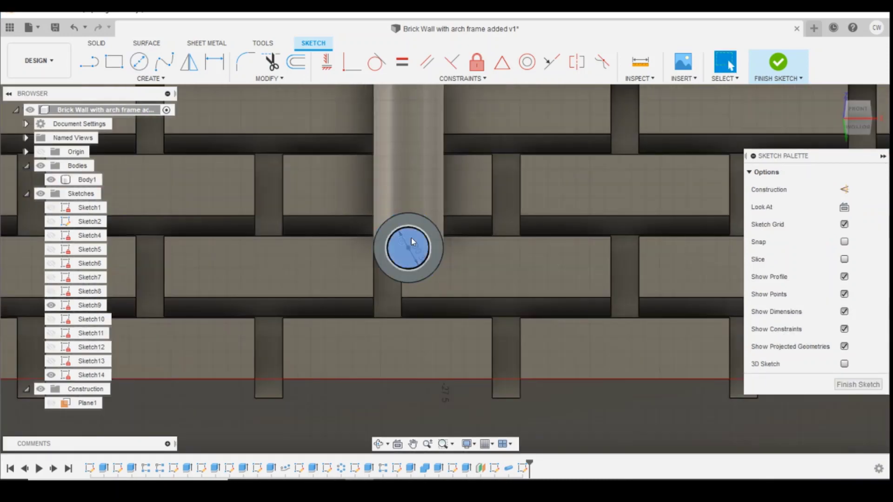
pyautogui.rightClick(412, 238)
pyautogui.click(393, 291)
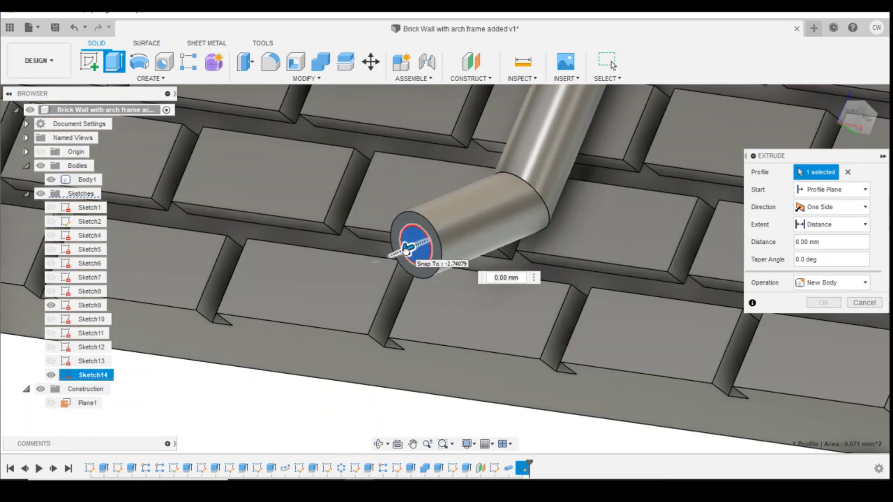
pyautogui.moveTo(408, 248); pyautogui.dragTo(508, 205)
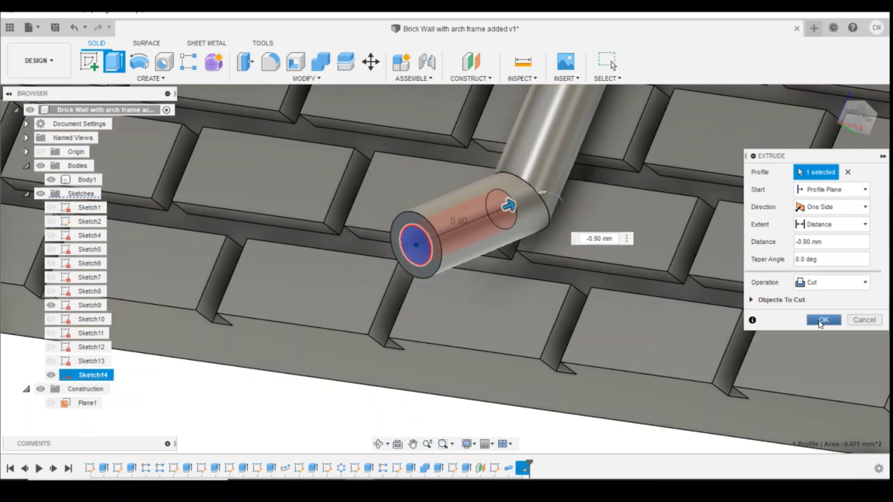
pyautogui.click(820, 321)
# Start a Plane at Angle construction about the short depth edge at a brick's upper corner beside the drainpipe.
pyautogui.scroll(-3, 635, 258)
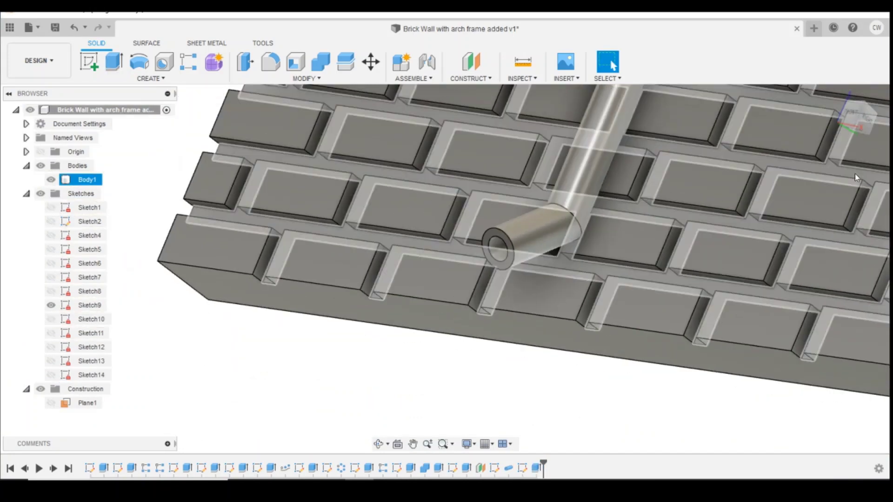
pyautogui.keyDown('shift'); pyautogui.moveTo(859, 175); pyautogui.dragTo(674, 282, button='middle'); pyautogui.keyUp('shift')
pyautogui.scroll(-1, 673, 280)
pyautogui.click(834, 97)
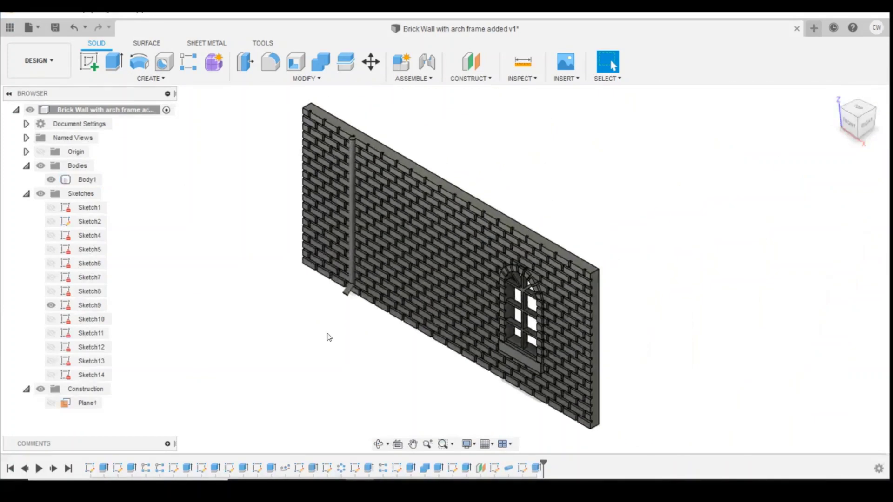
pyautogui.scroll(3, 406, 279)
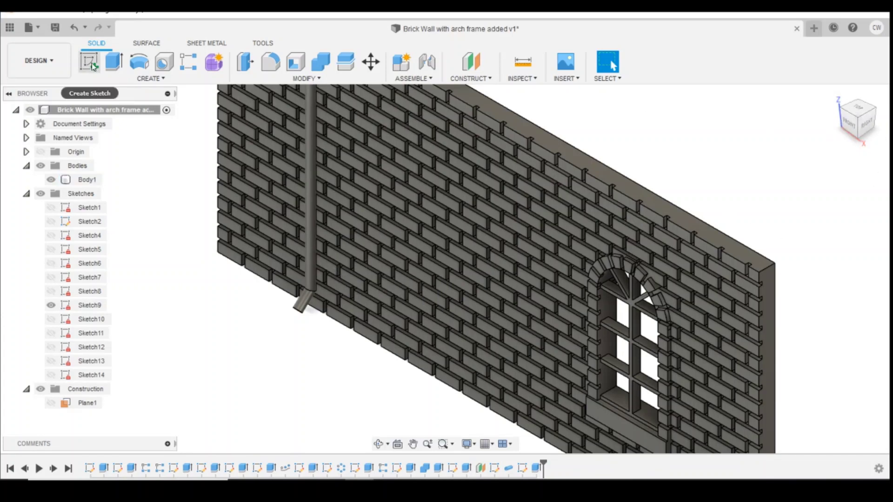
pyautogui.click(470, 78)
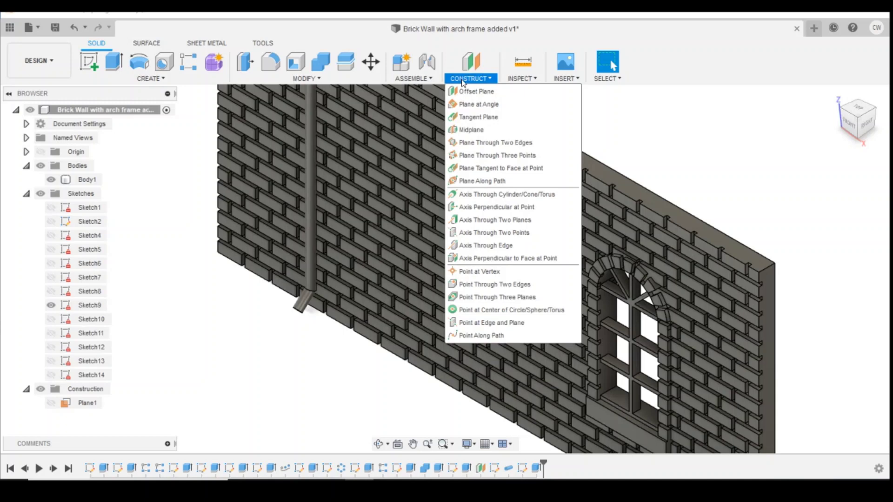
pyautogui.click(478, 104)
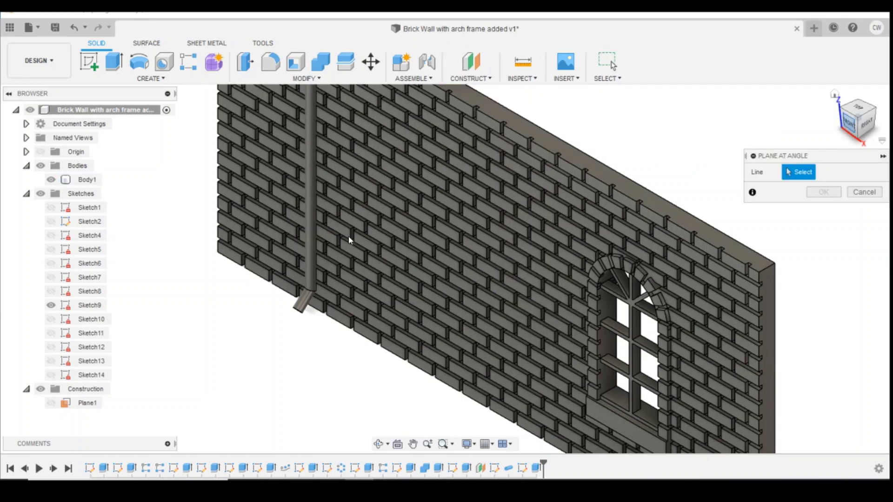
pyautogui.click(853, 125)
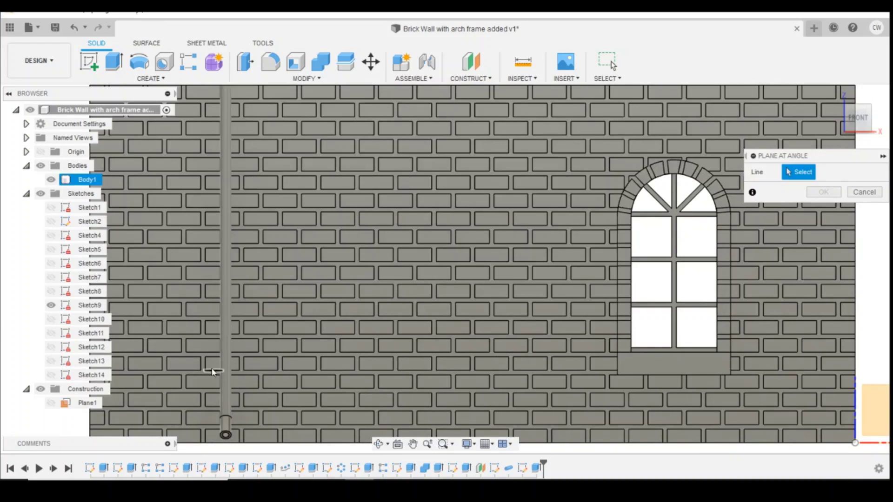
pyautogui.moveTo(856, 116); pyautogui.dragTo(888, 119)
pyautogui.scroll(5, 296, 325)
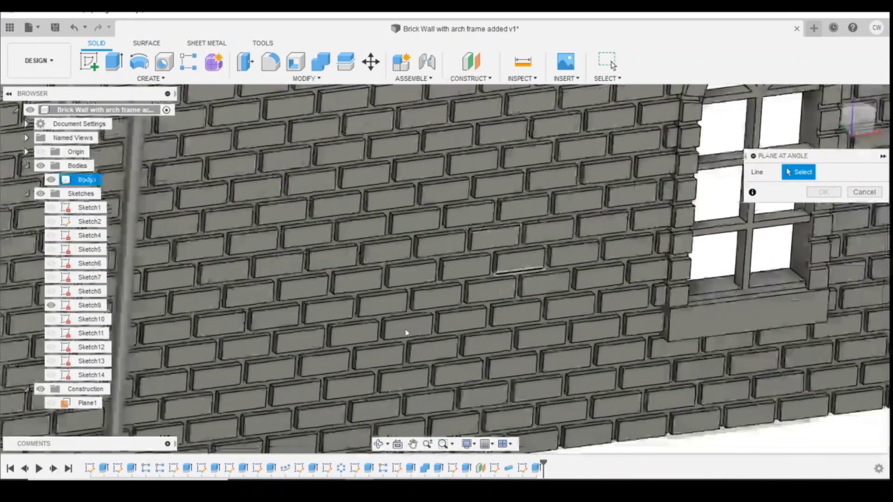
pyautogui.scroll(3, 262, 378)
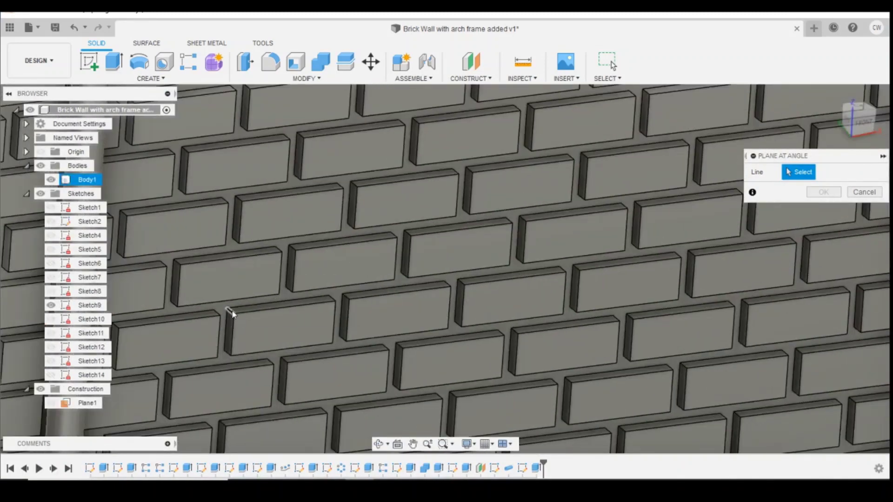
pyautogui.scroll(2, 339, 315)
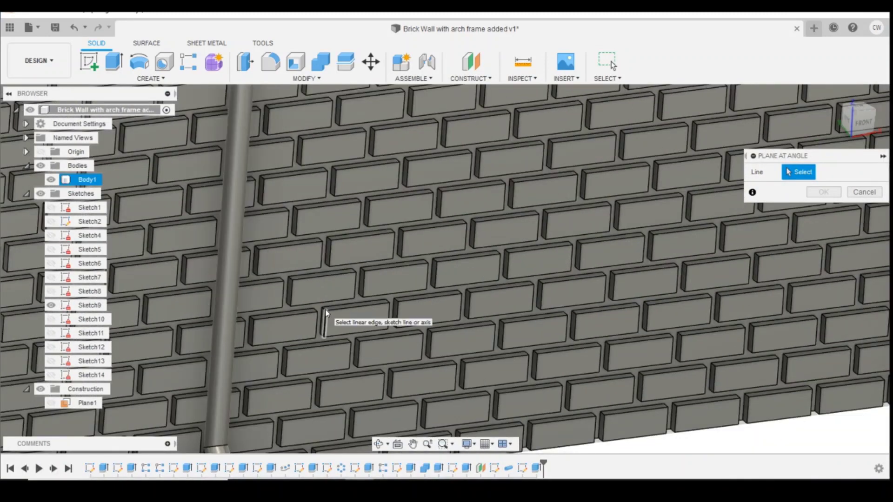
pyautogui.scroll(2, 324, 310)
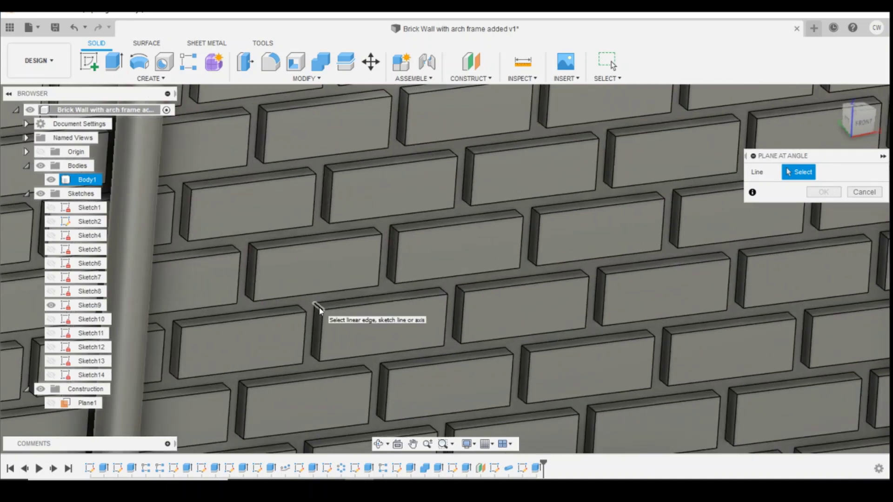
pyautogui.click(320, 311)
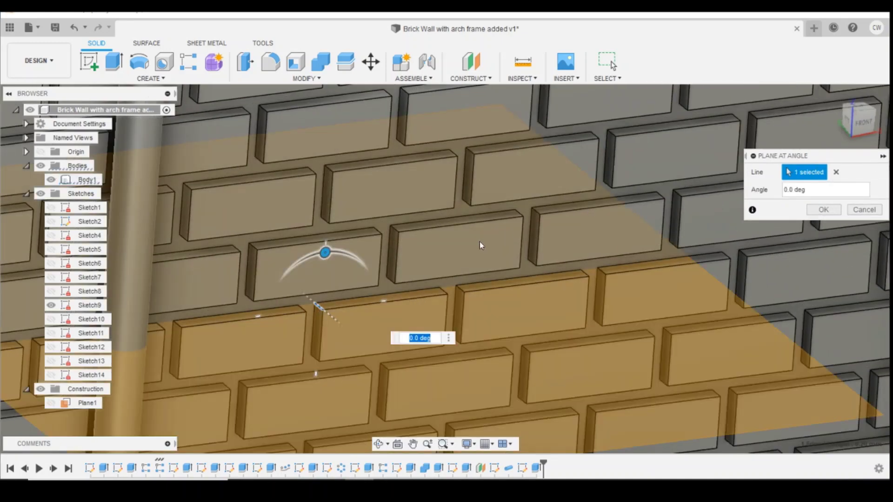
# Set the construction plane's angle to -10.0 deg and create it.
pyautogui.click(863, 122)
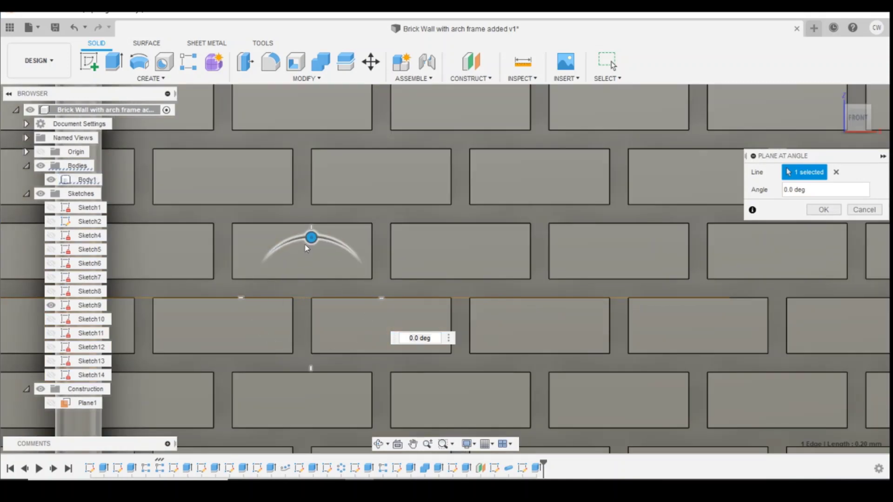
pyautogui.moveTo(311, 238); pyautogui.dragTo(299, 238)
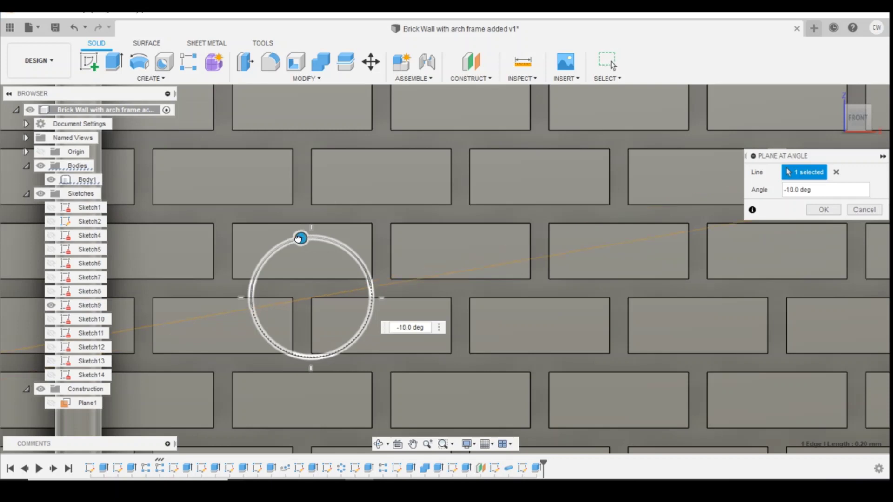
pyautogui.scroll(-2, 504, 336)
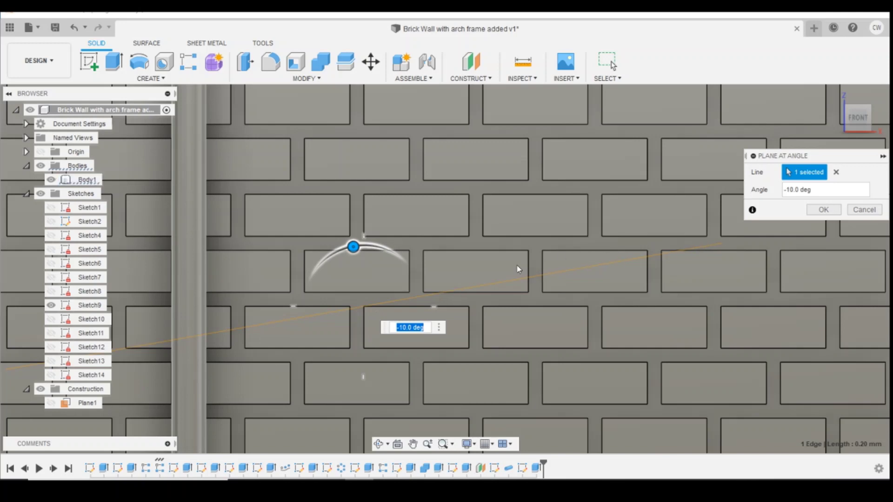
pyautogui.click(824, 210)
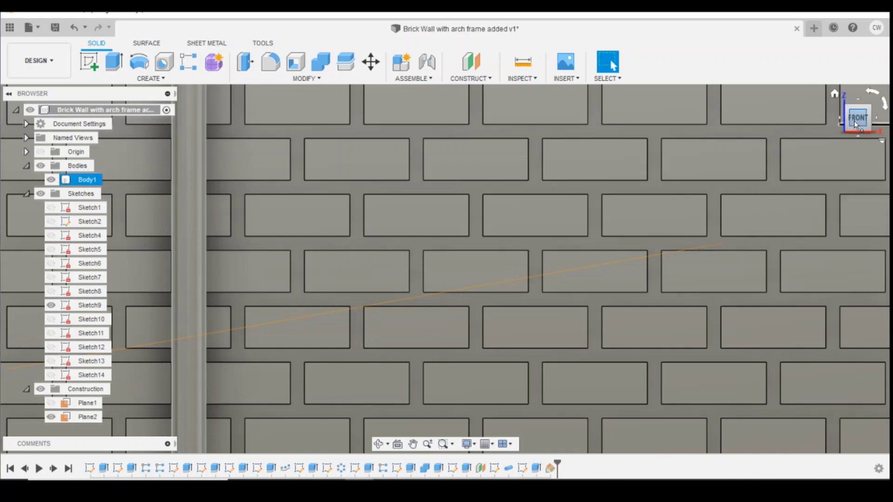
# Start a sketch on the angled construction plane that crosses the drainpipe.
pyautogui.moveTo(859, 119)
pyautogui.mouseDown()
pyautogui.moveTo(875, 124)
pyautogui.moveTo(869, 115)
pyautogui.moveTo(865, 129)
pyautogui.mouseUp()
pyautogui.click(93, 67)
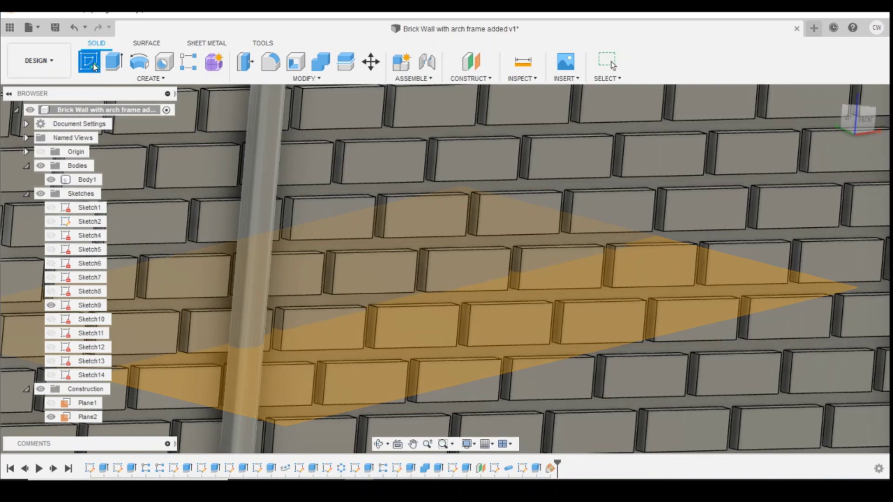
pyautogui.click(499, 336)
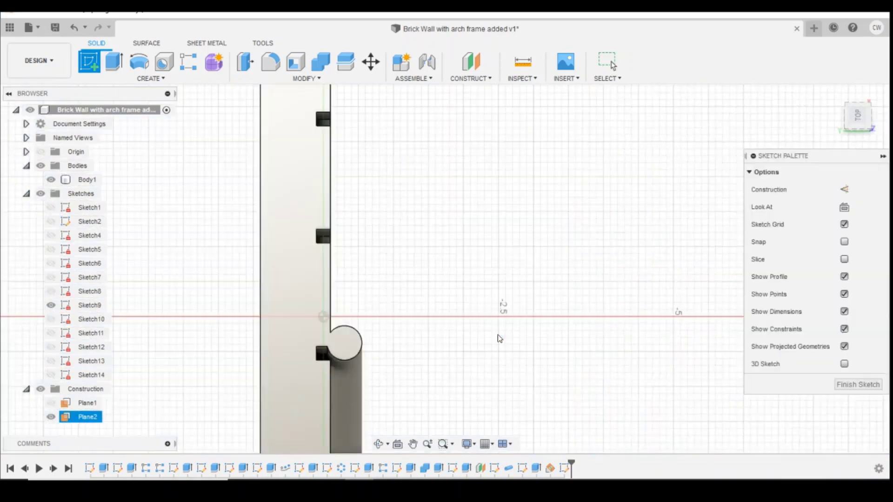
# Draw a 2.5 mm line from the pipe's centre parallel to the wall face, plus a short perpendicular line into the wall.
pyautogui.scroll(-4, 582, 203)
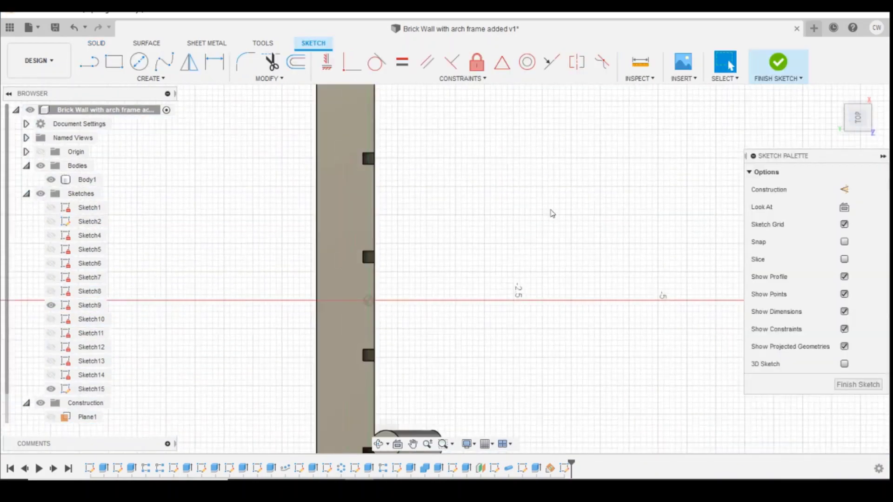
pyautogui.scroll(4, 466, 281)
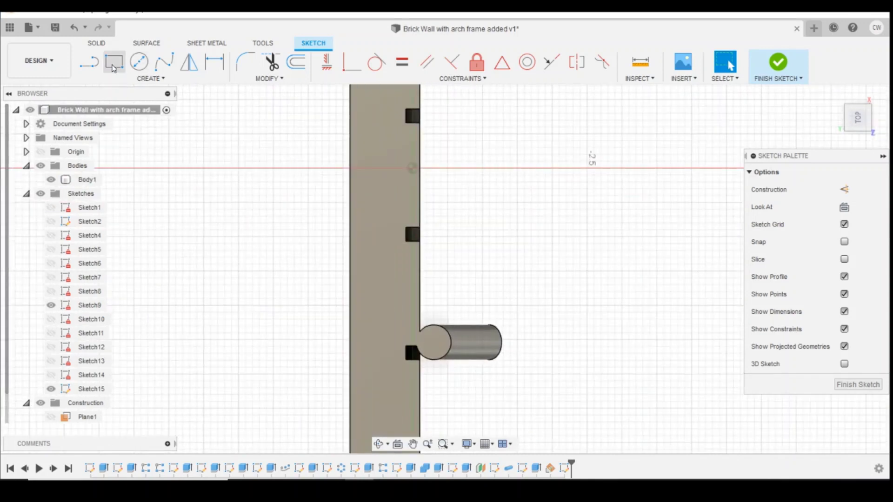
pyautogui.click(101, 80)
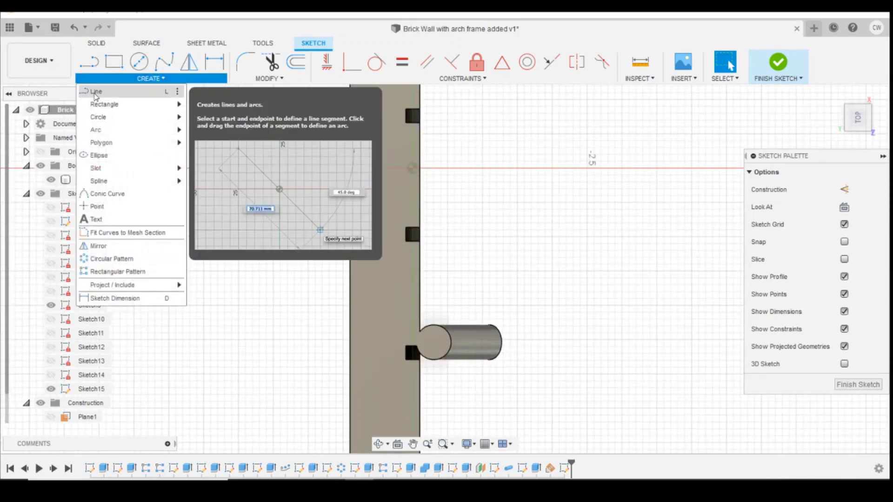
pyautogui.click(96, 91)
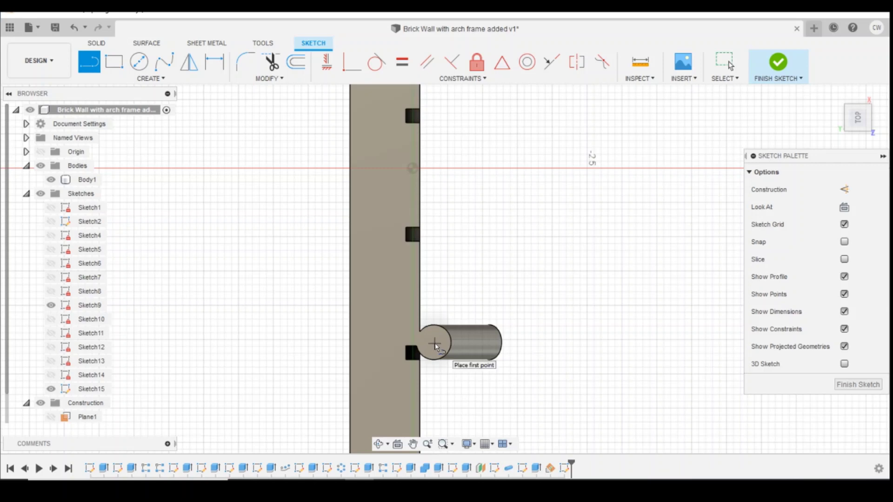
pyautogui.click(434, 344)
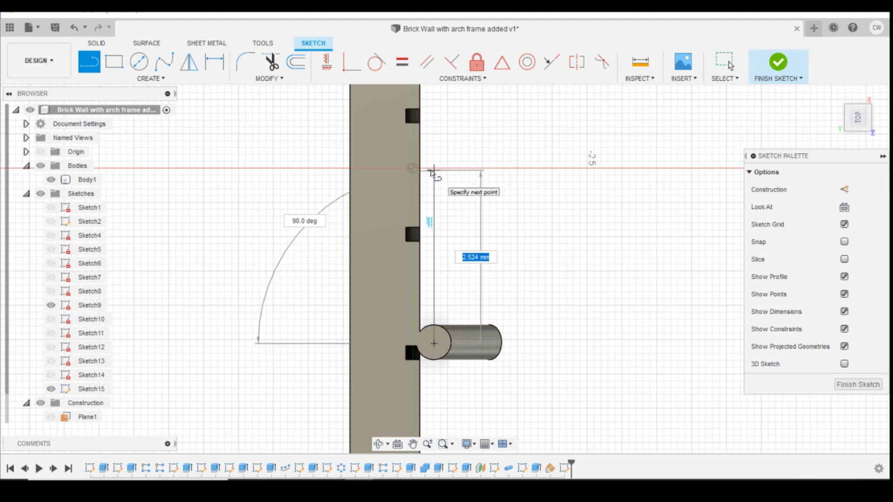
pyautogui.write('2.5')
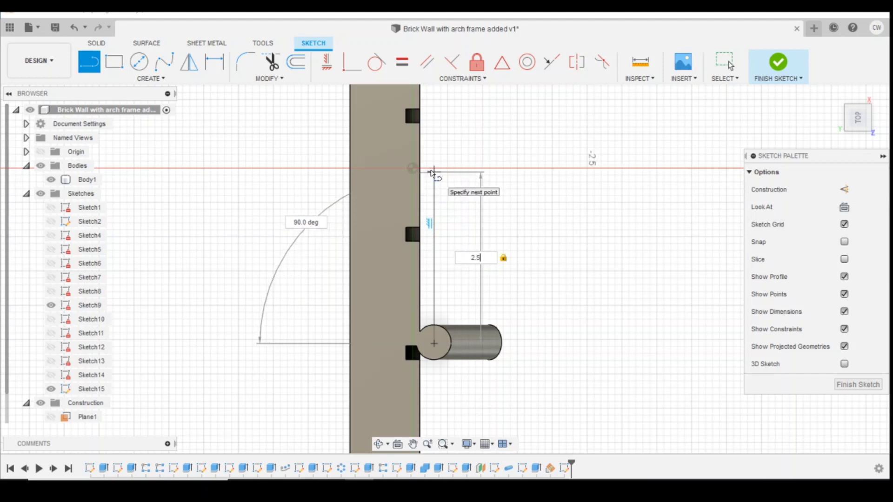
pyautogui.press('Return')
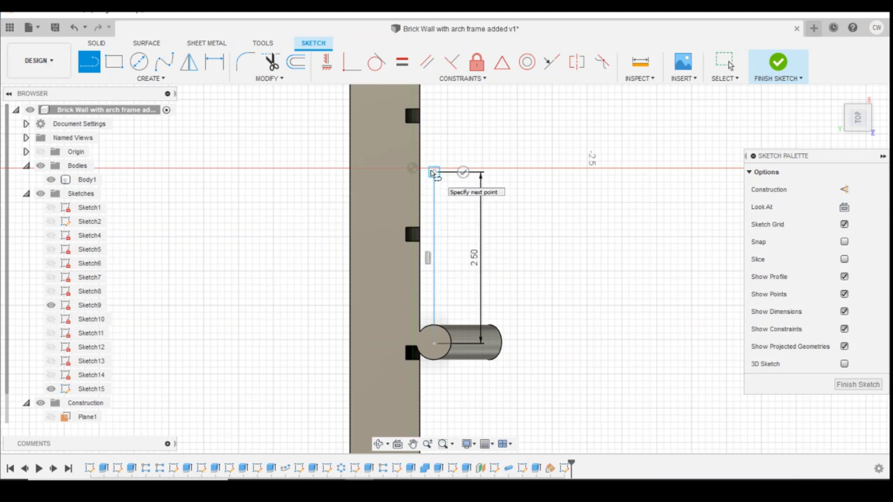
pyautogui.click(400, 172)
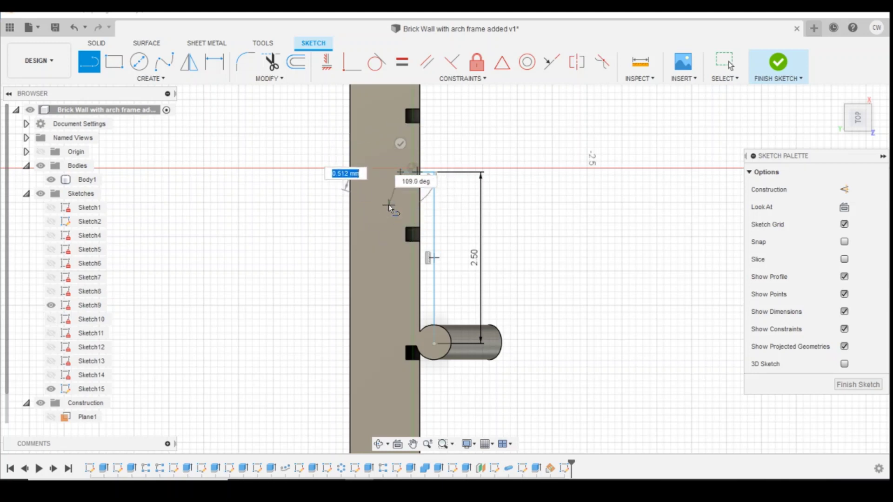
pyautogui.press('Escape')
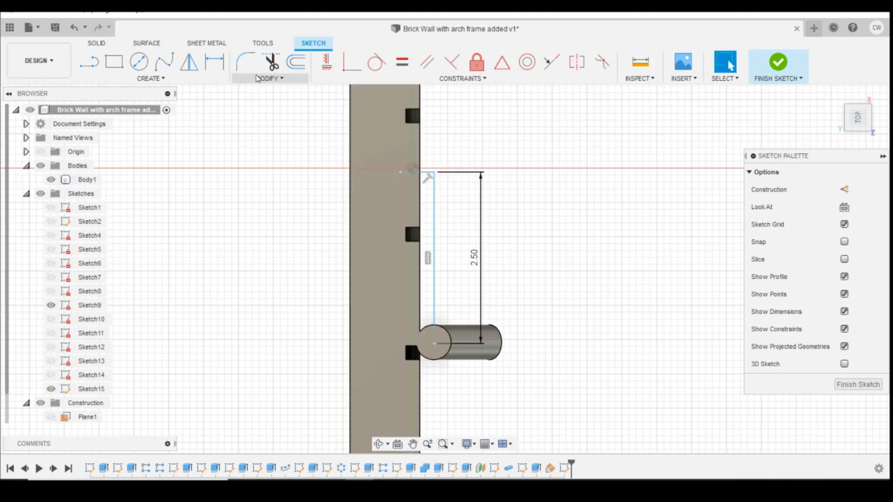
pyautogui.click(214, 62)
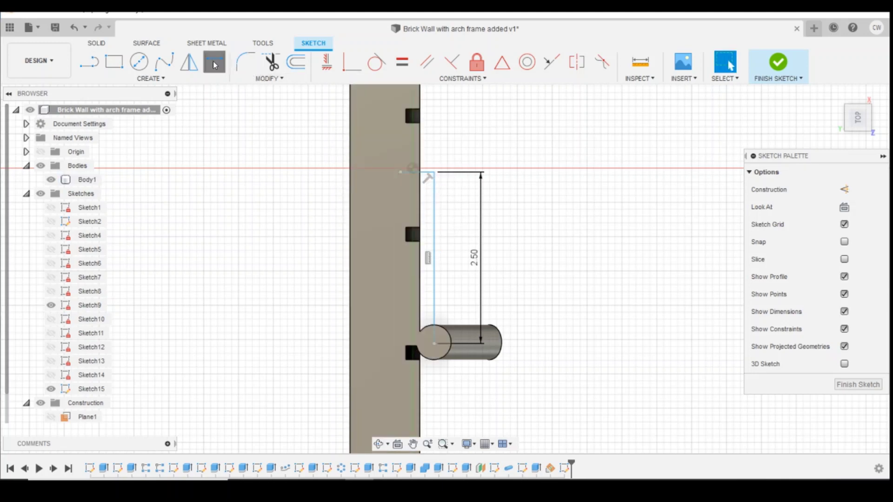
pyautogui.click(435, 220)
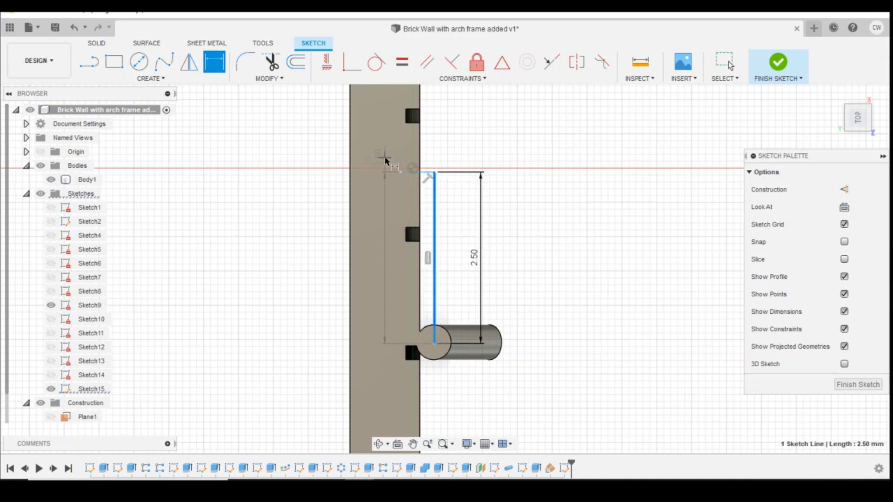
pyautogui.press('Escape')
pyautogui.press('d')
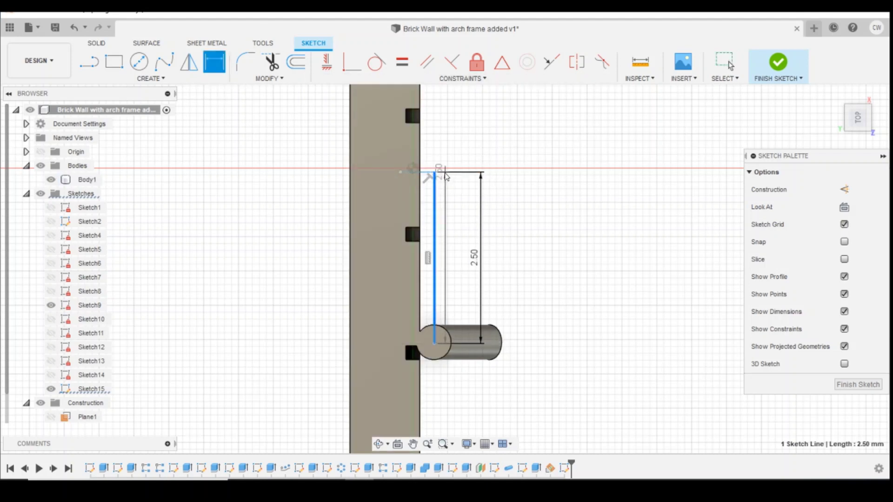
pyautogui.press('Escape')
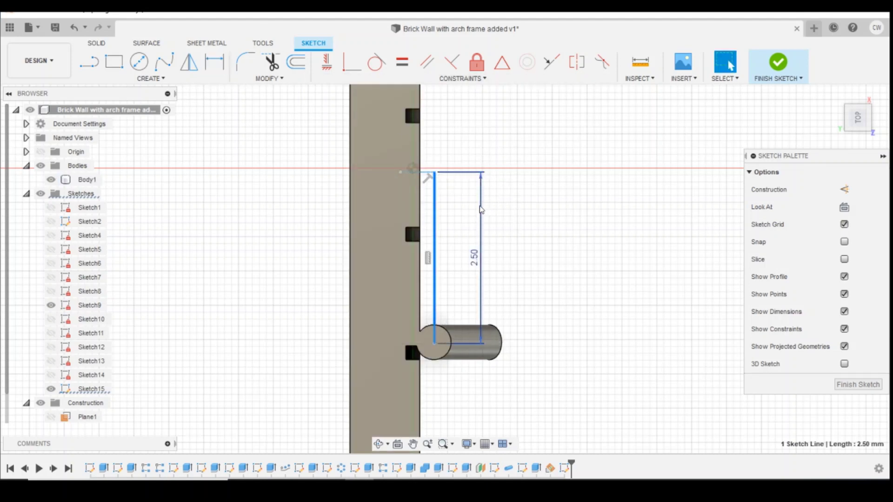
# Dimension the corner where the two sketch lines meet at 0.2 mm from the wall's front edge.
pyautogui.click(434, 172)
pyautogui.click(420, 189)
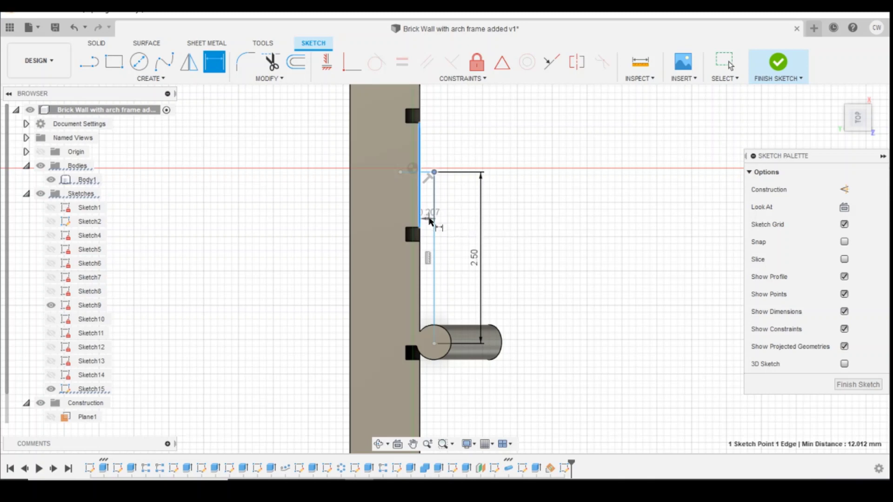
pyautogui.click(450, 230)
pyautogui.write('0')
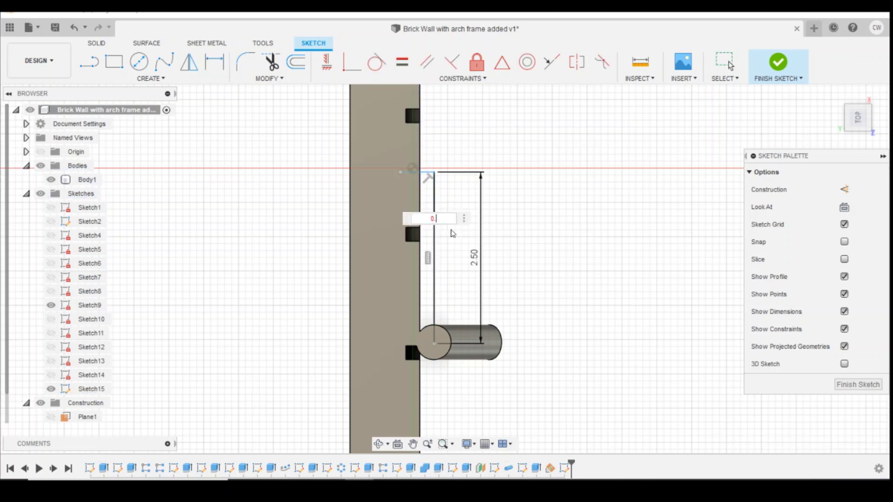
pyautogui.write('.2')
pyautogui.press('Return')
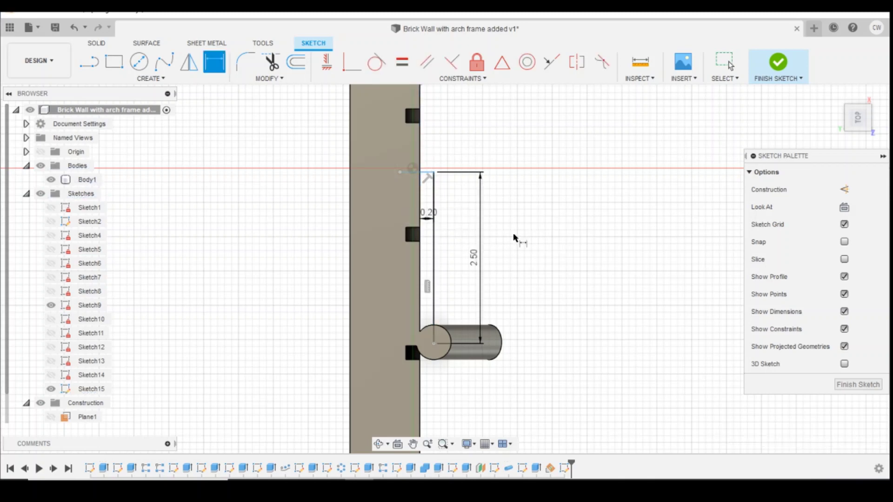
# Dimension the inner end of the short branch line from the wall's nearer end edge, keeping the proposed value, and finish the sketch.
pyautogui.scroll(-3, 270, 294)
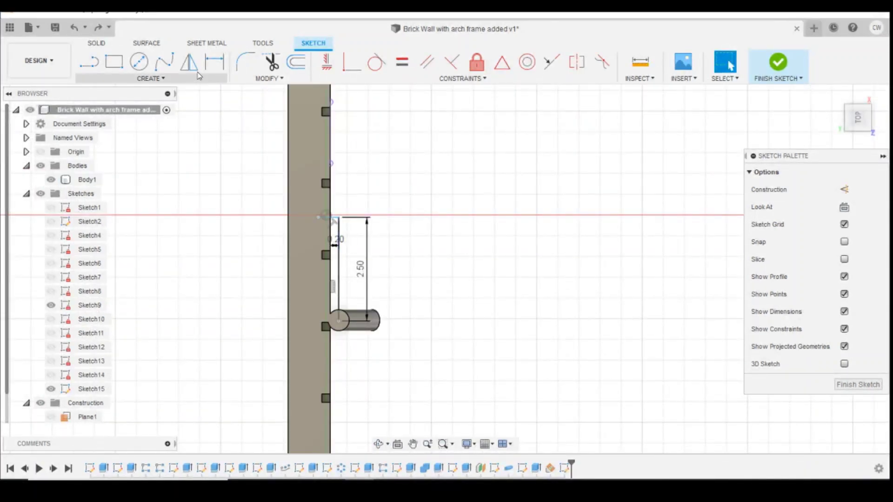
pyautogui.click(215, 62)
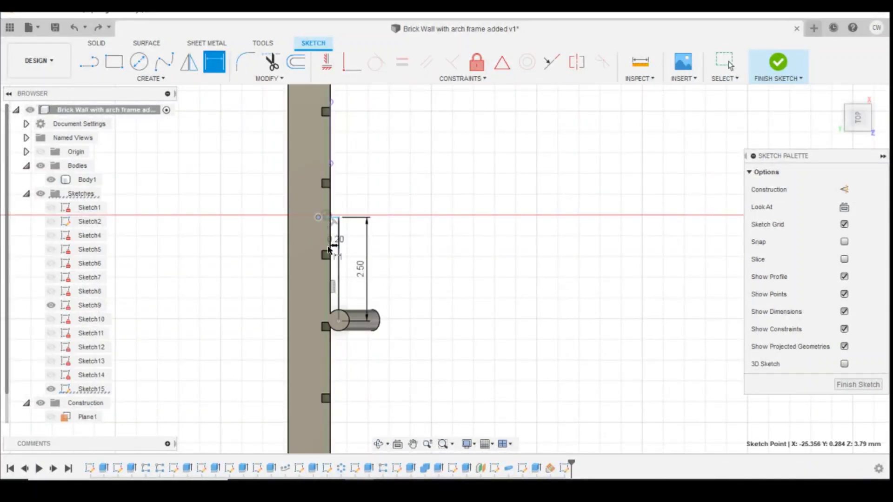
pyautogui.scroll(-3, 321, 219)
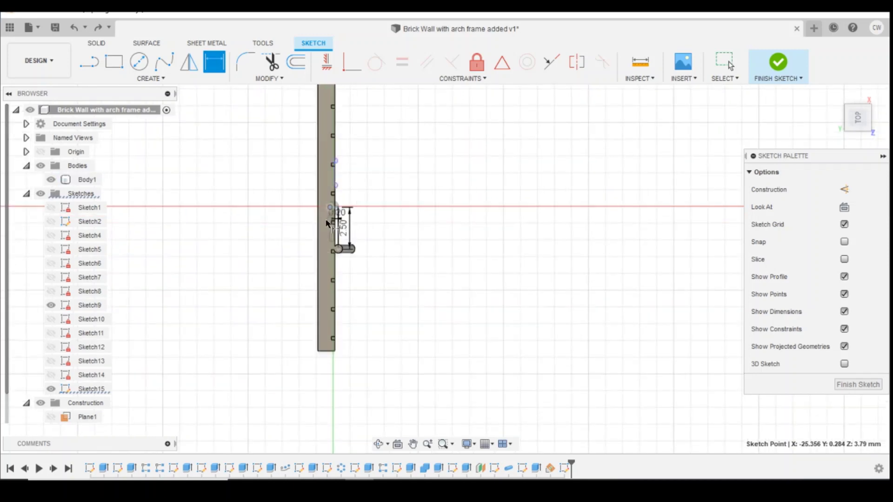
pyautogui.click(331, 353)
pyautogui.click(300, 346)
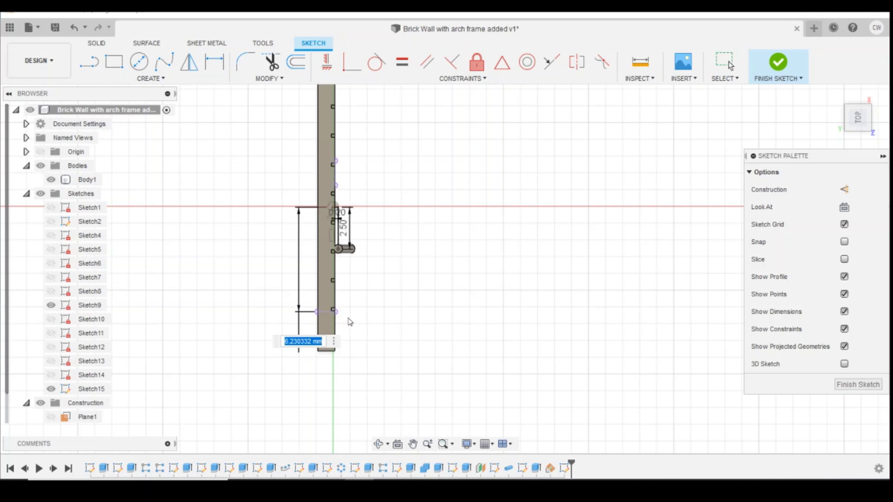
pyautogui.press('Return')
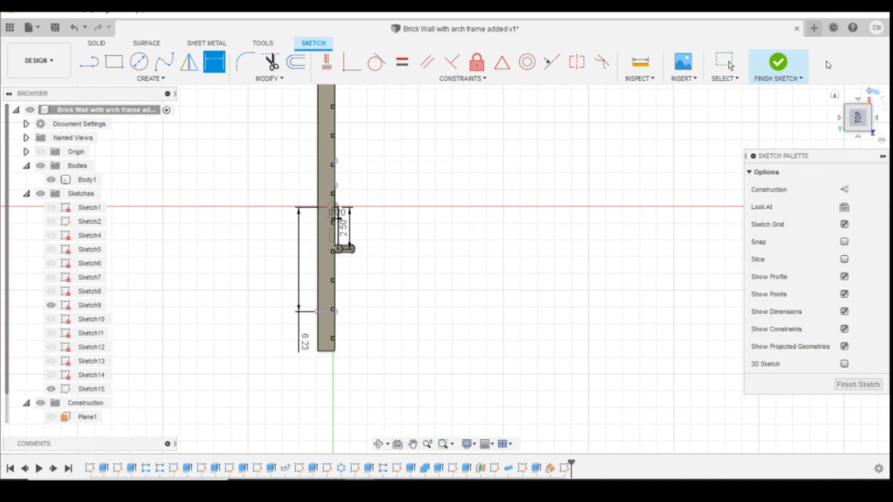
pyautogui.click(779, 65)
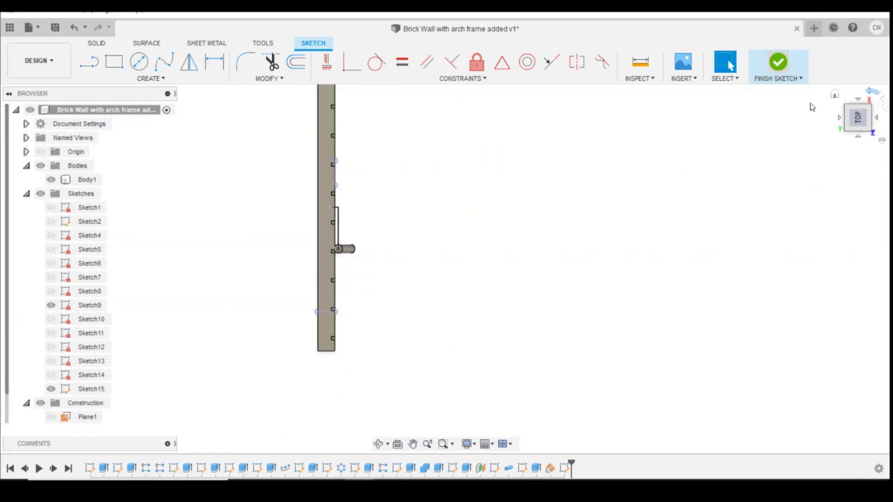
# Create a solid circular pipe along the branch path sketch with a 0.3 mm section size, joined to the existing body.
pyautogui.moveTo(857, 120); pyautogui.dragTo(838, 109)
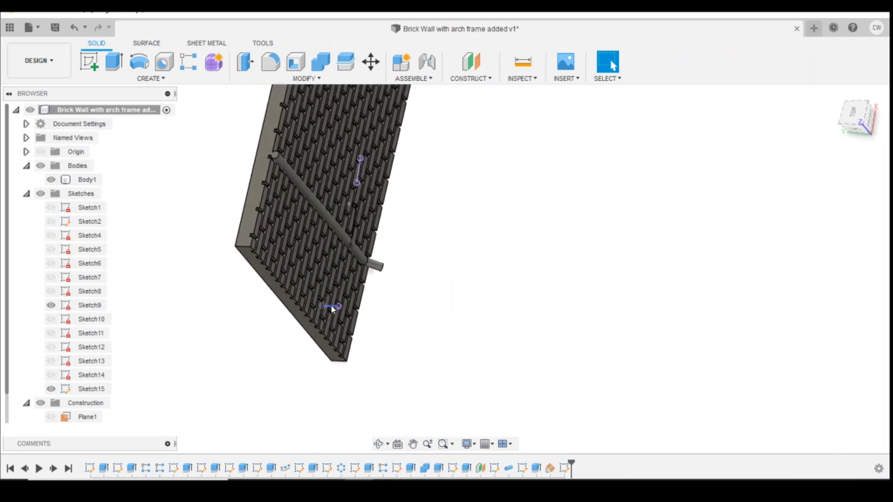
pyautogui.click(853, 114)
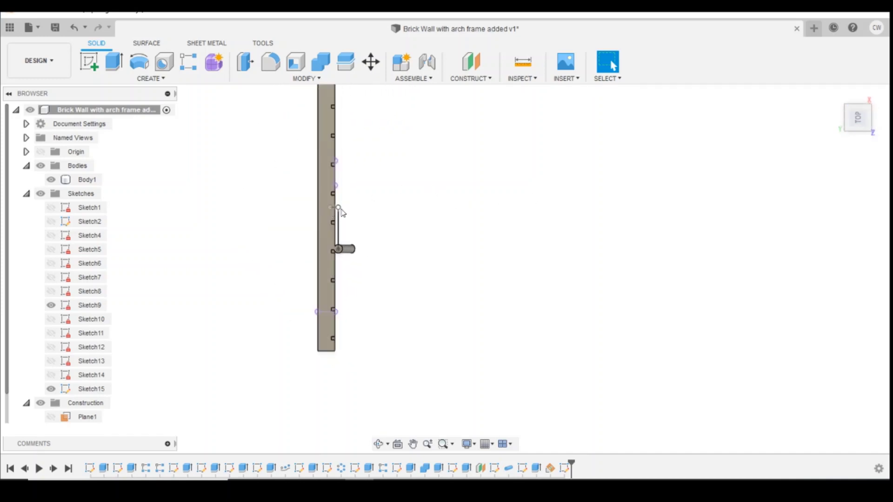
pyautogui.moveTo(861, 120); pyautogui.dragTo(844, 106)
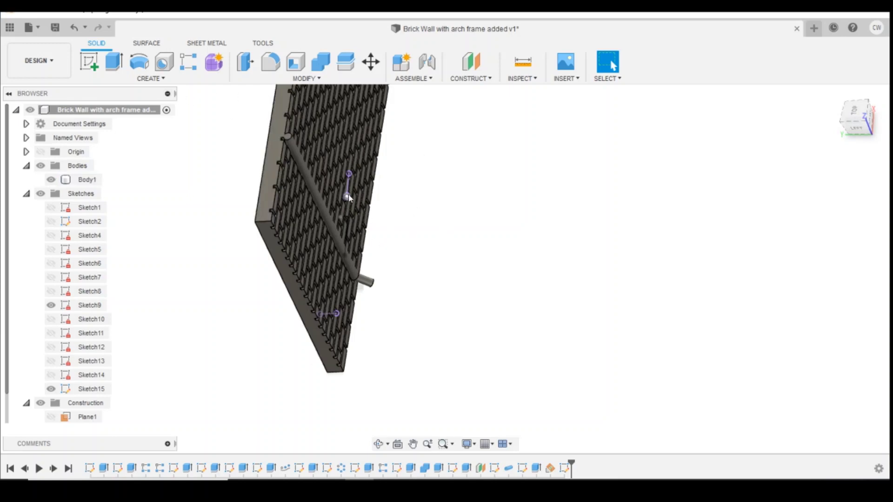
pyautogui.click(129, 78)
pyautogui.click(112, 323)
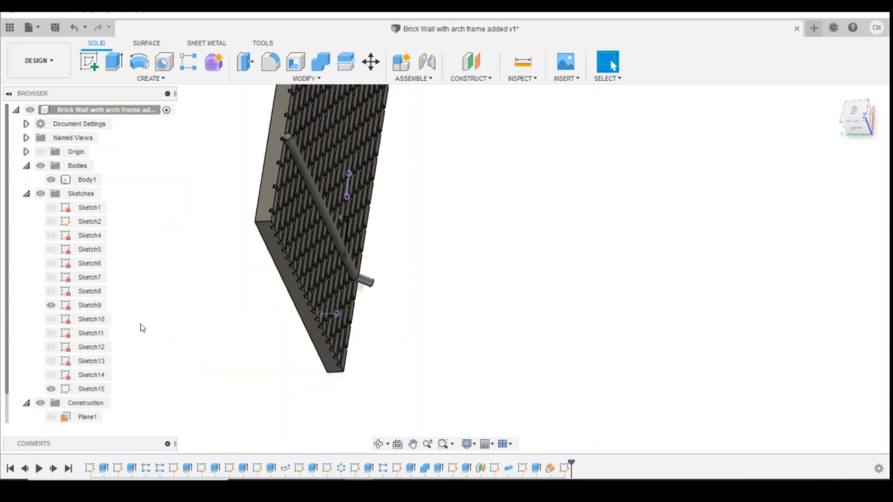
pyautogui.click(349, 234)
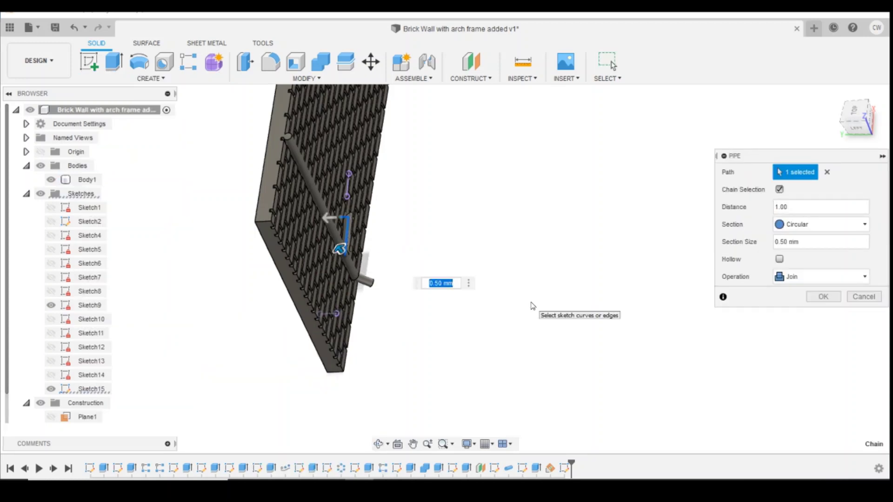
pyautogui.write('0.3')
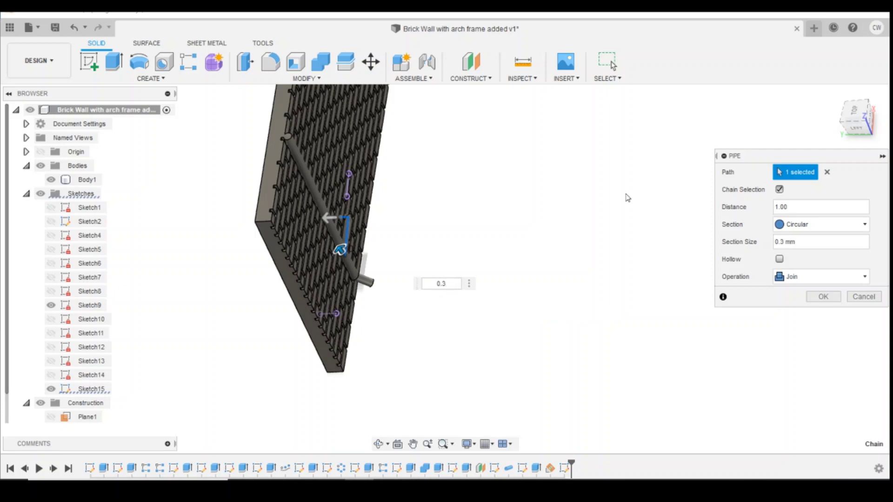
pyautogui.moveTo(861, 134); pyautogui.dragTo(836, 120)
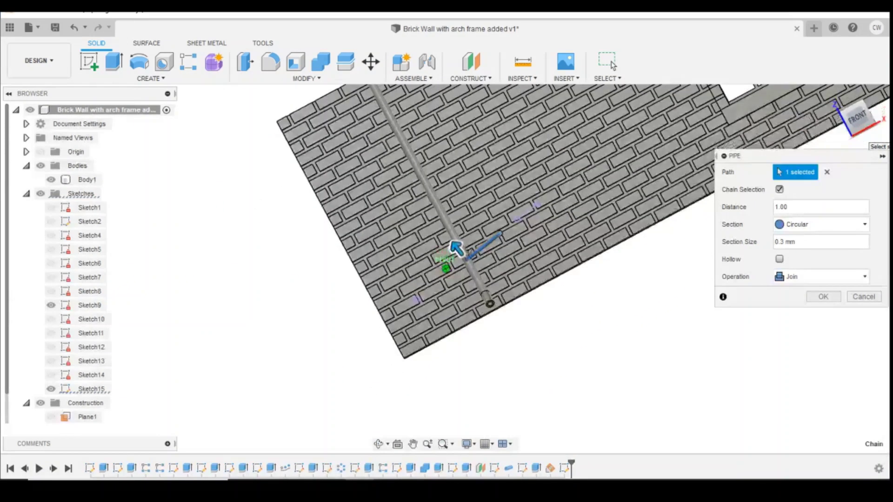
pyautogui.click(817, 296)
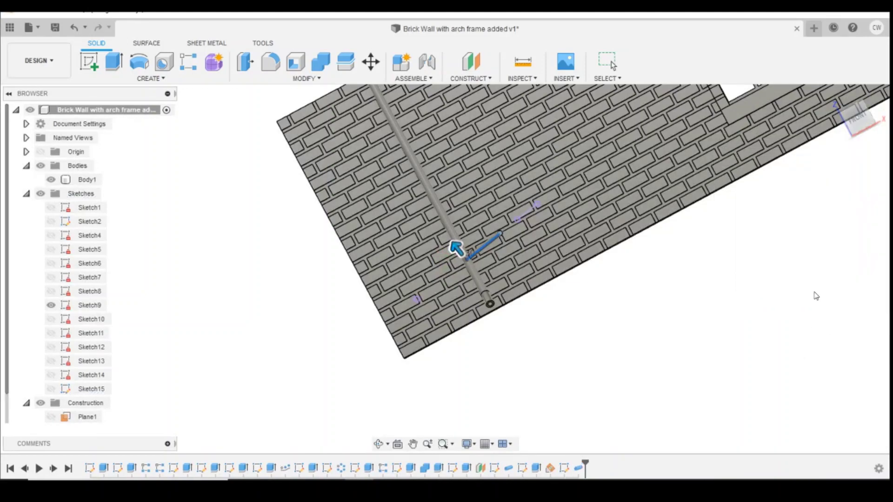
pyautogui.moveTo(869, 116); pyautogui.dragTo(856, 122)
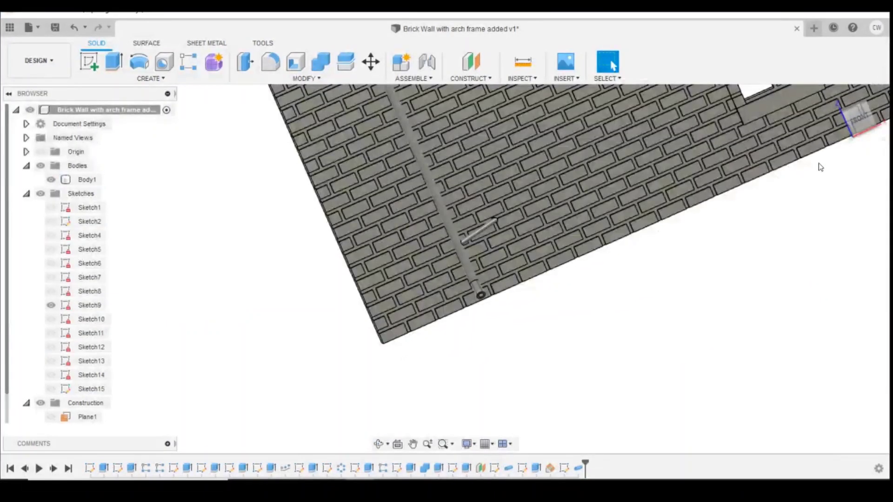
pyautogui.click(868, 108)
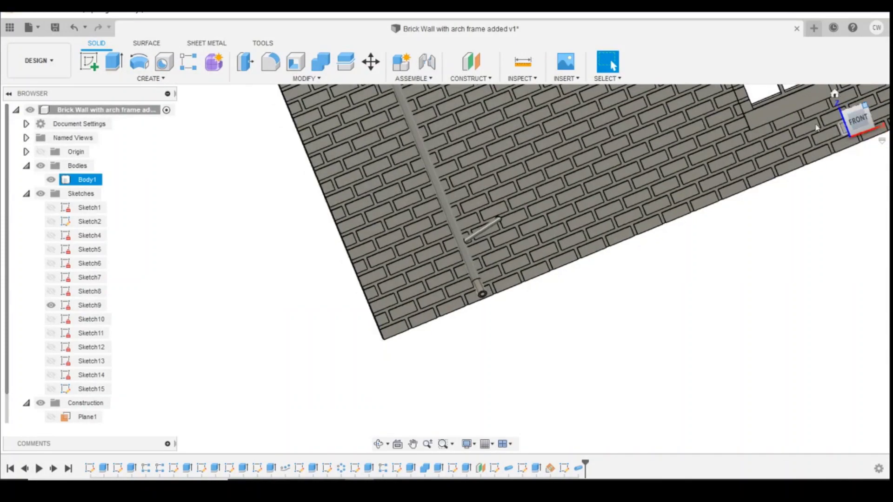
pyautogui.scroll(-2, 485, 272)
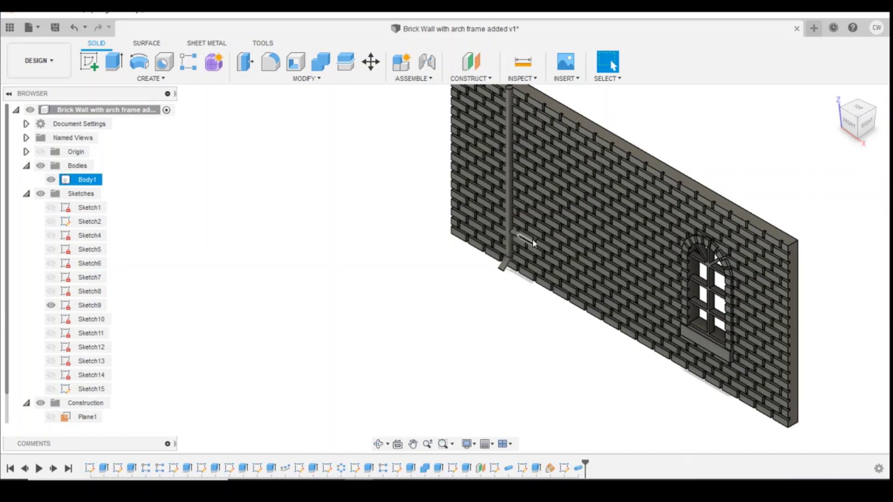
pyautogui.click(651, 132)
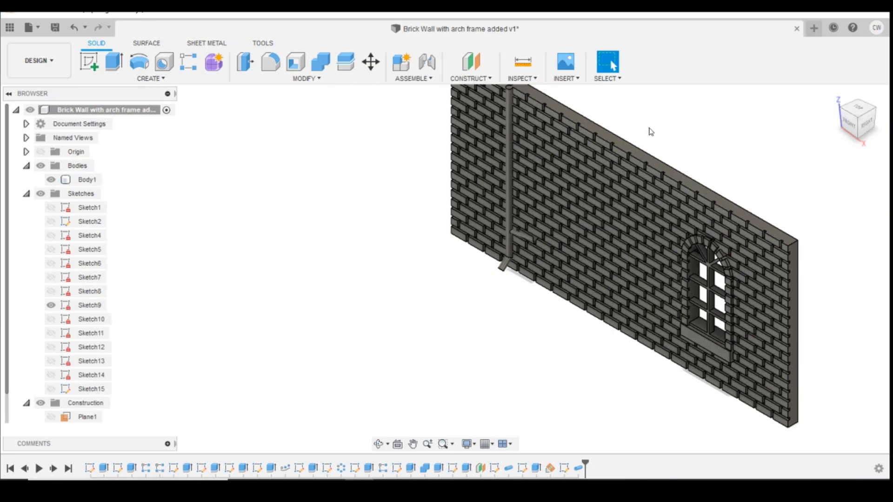